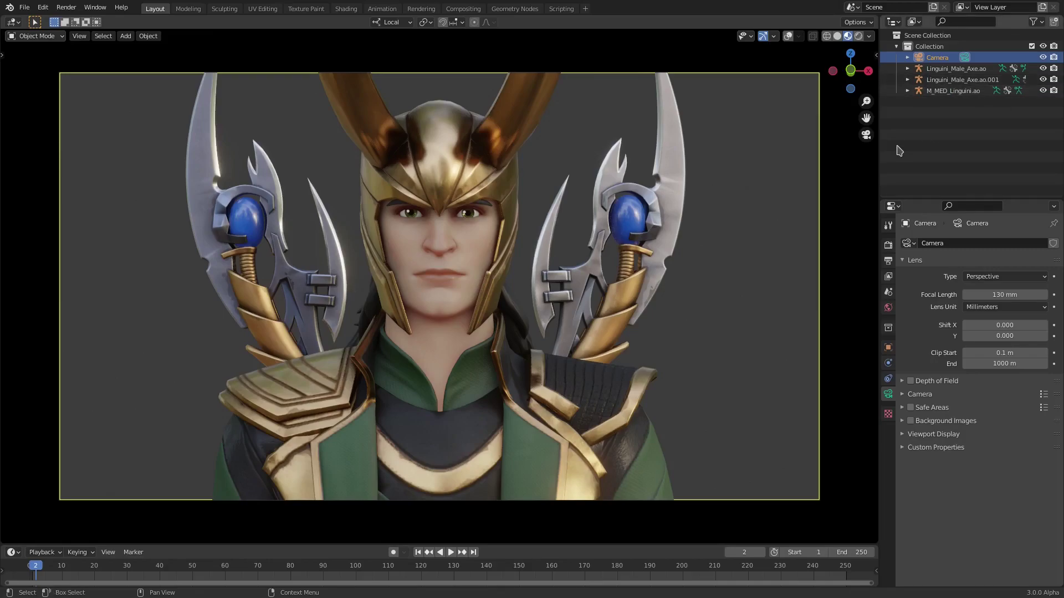
Switch the viewport to rendered shading and add a point light to the scene
click(861, 37)
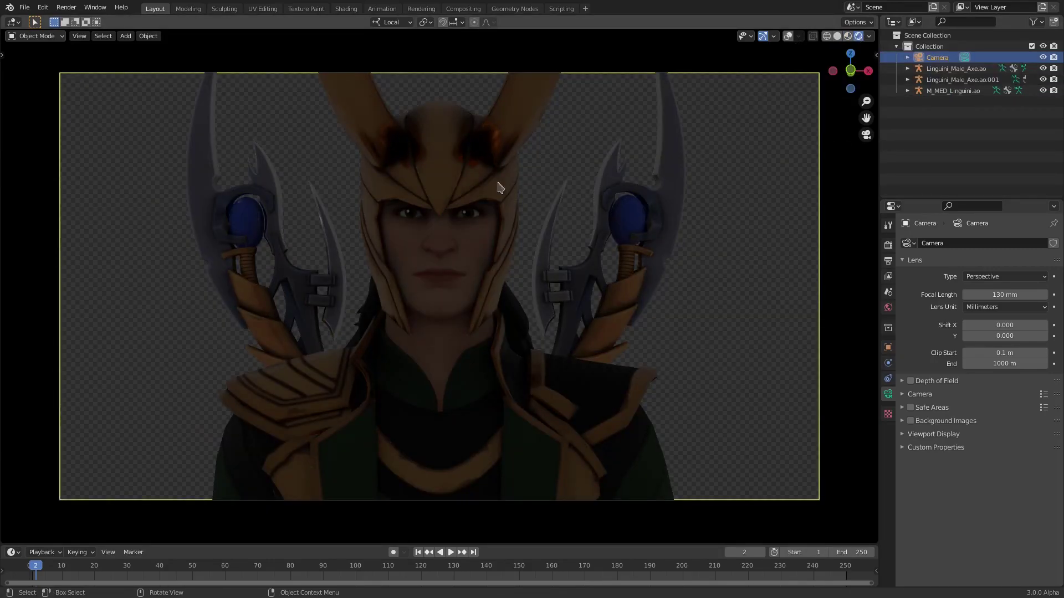
middle_drag(482, 123, 510, 126)
middle_drag(512, 252, 585, 260)
middle_drag(712, 311, 376, 238)
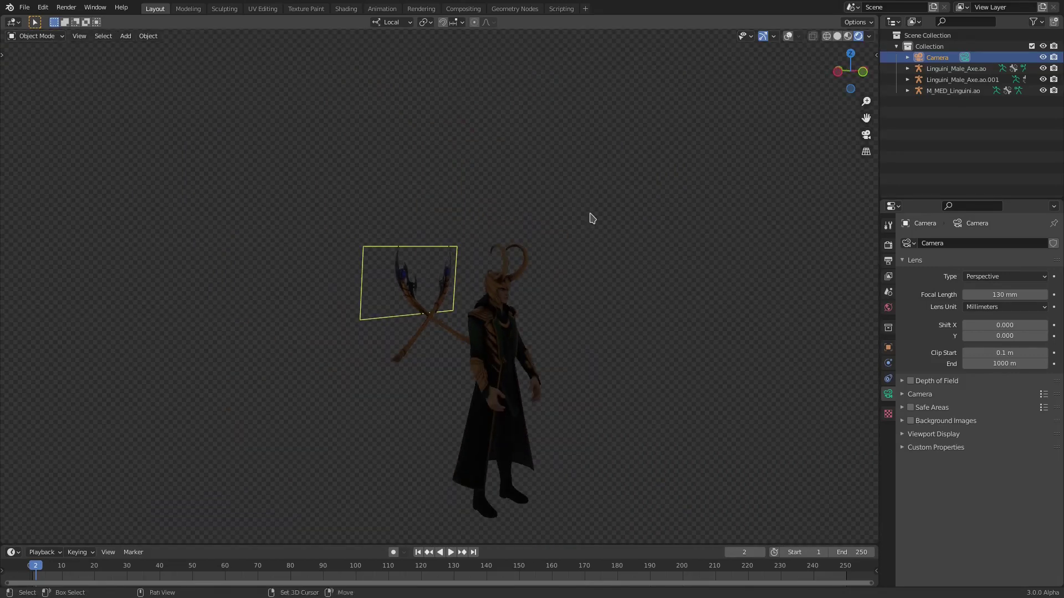
key(shift+a)
mouse_move(568, 188)
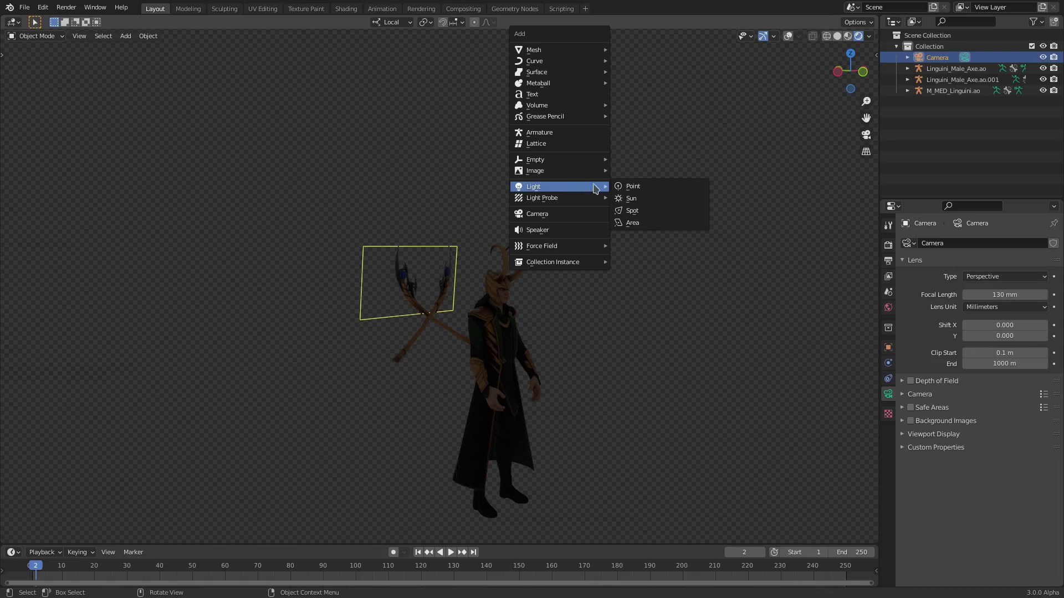
click(642, 187)
Show the viewport overlays and move the point light to head height, about 1.56 m up along Z and -0.19 m along local Y
shift+middle_drag(557, 452, 482, 352)
click(787, 37)
key(g)
key(z)
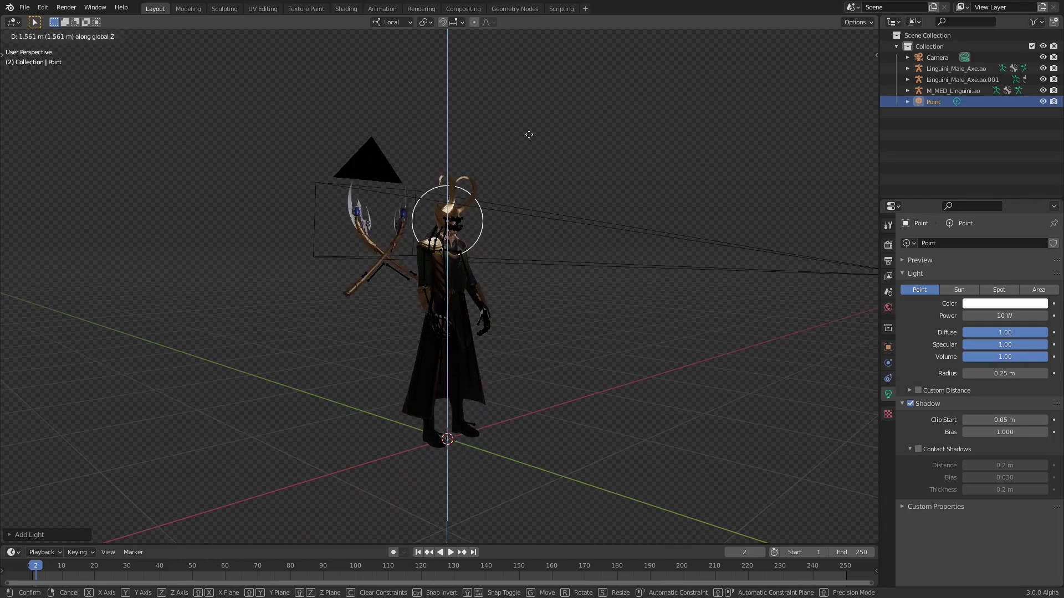
click(529, 137)
key(g)
key(y)
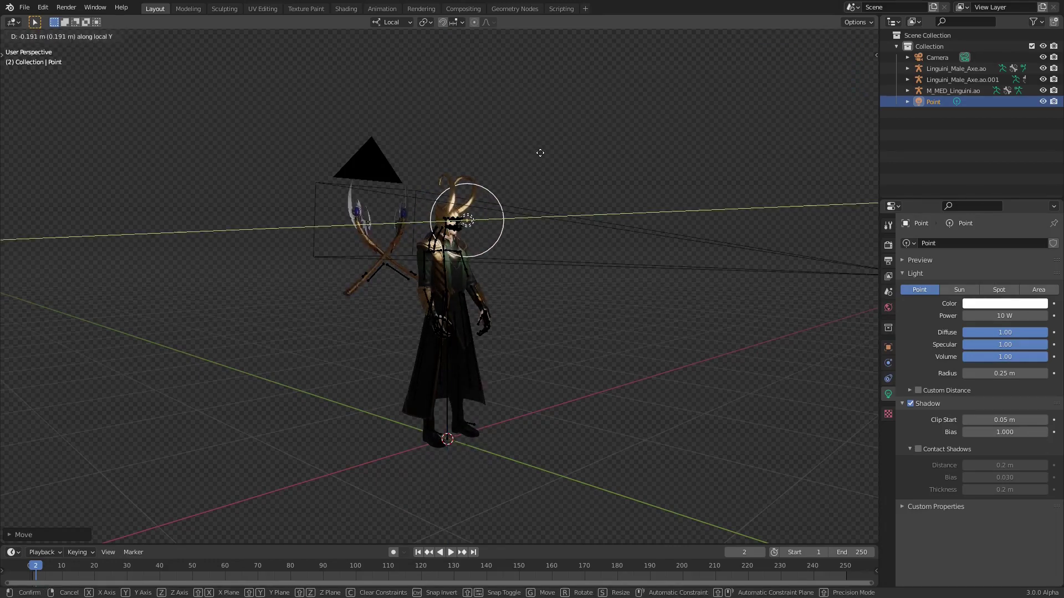
click(540, 153)
From the camera view, slide the point light along its local Y axis so it lights the face from the front
key(KP_0)
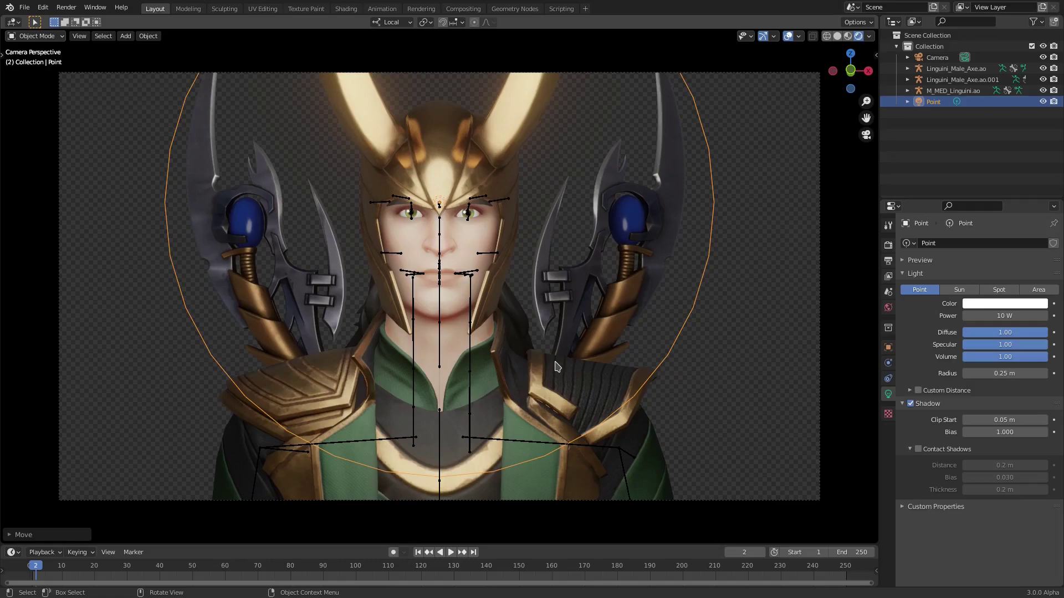
key(g)
key(y)
key(y)
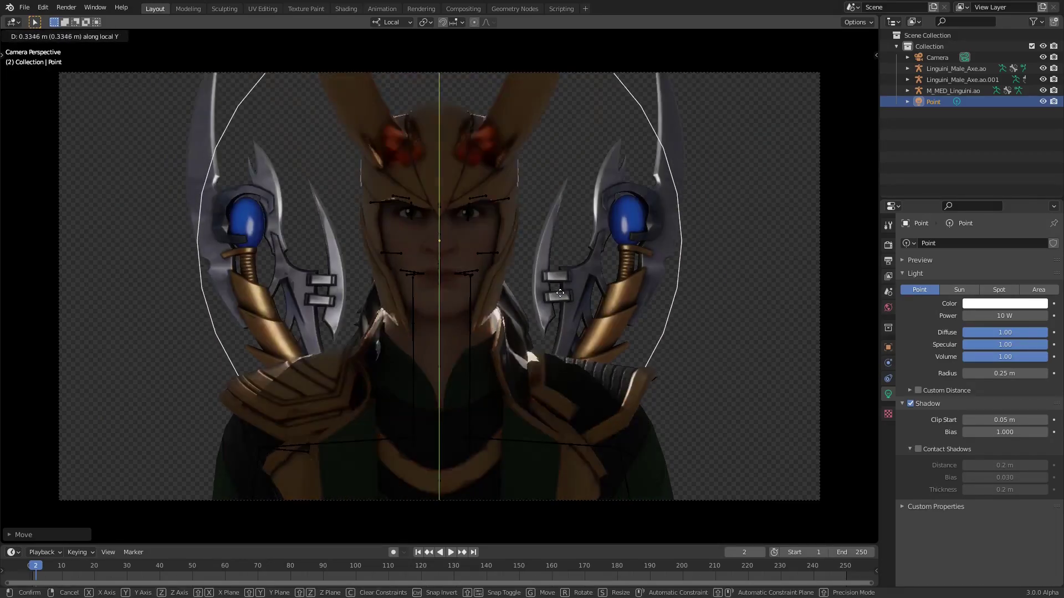
click(561, 233)
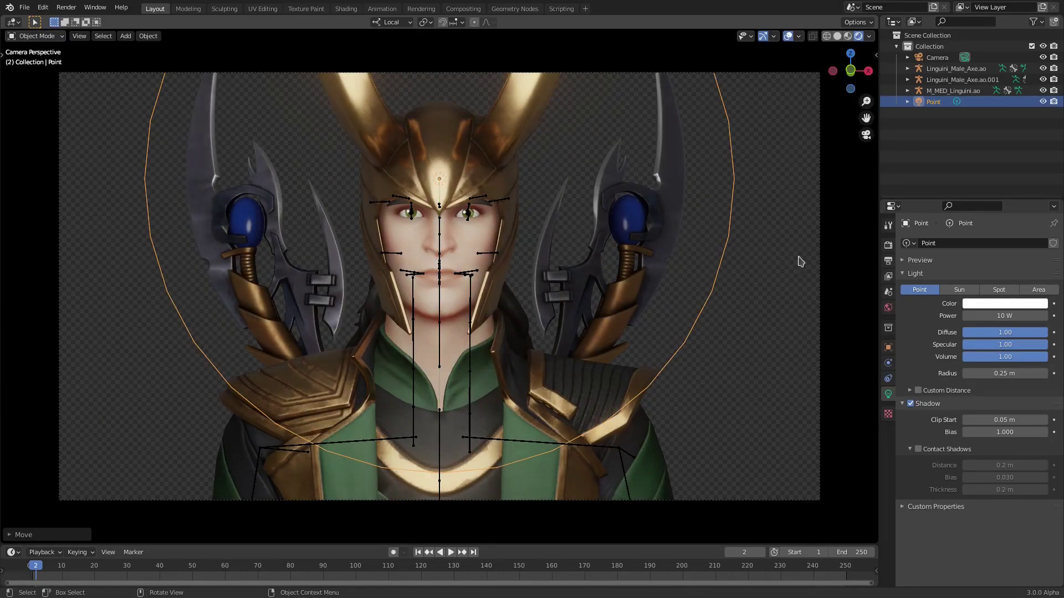
Hide the Floor, Text Info, 3D Cursor, Annotations, Bones, Motion Paths, Origins, Relationship Lines and Outline Selected viewport overlays
click(799, 37)
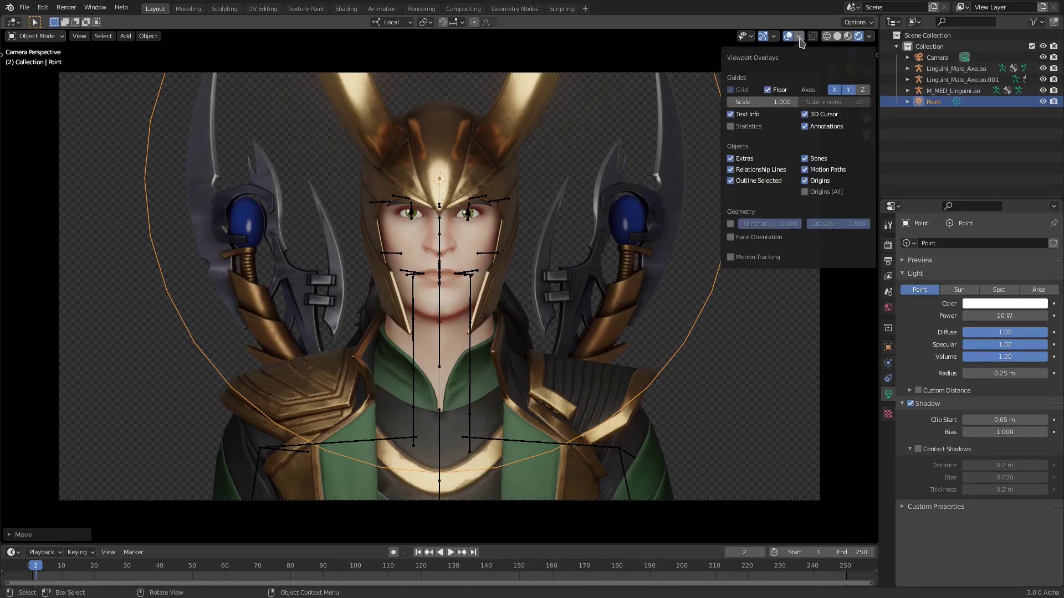
click(819, 160)
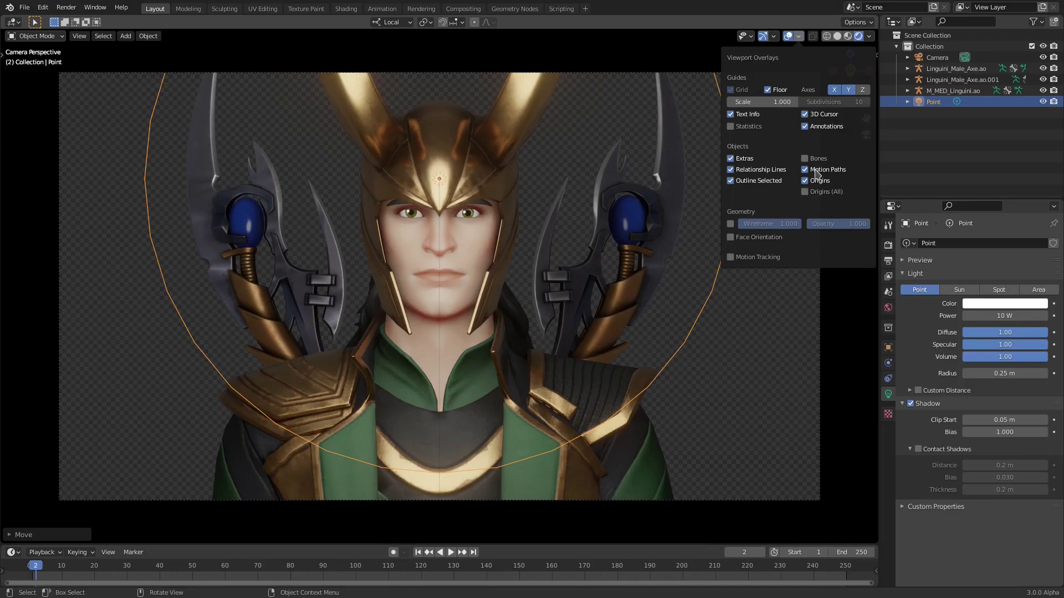
click(817, 181)
drag(750, 182, 748, 170)
click(747, 116)
click(828, 115)
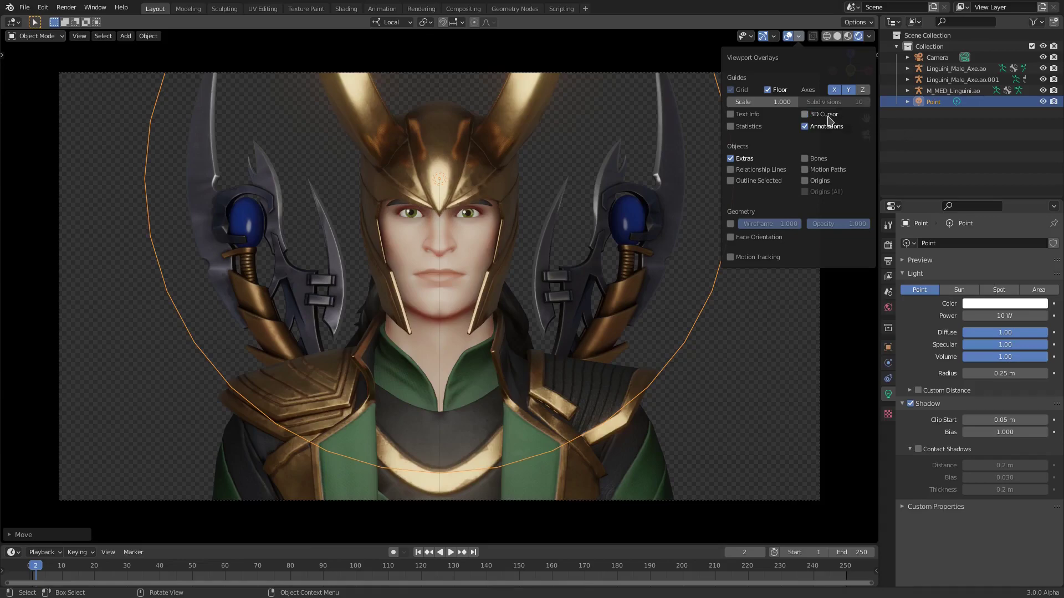
click(768, 91)
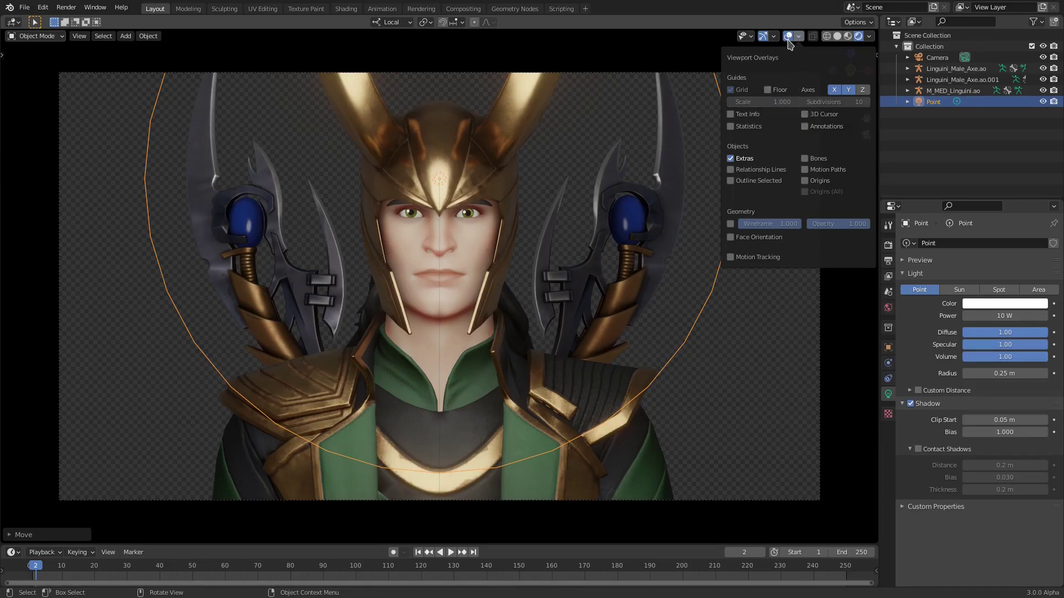
Hide the viewport gizmos and frame the whole camera view
scroll(638, 272, down, 3)
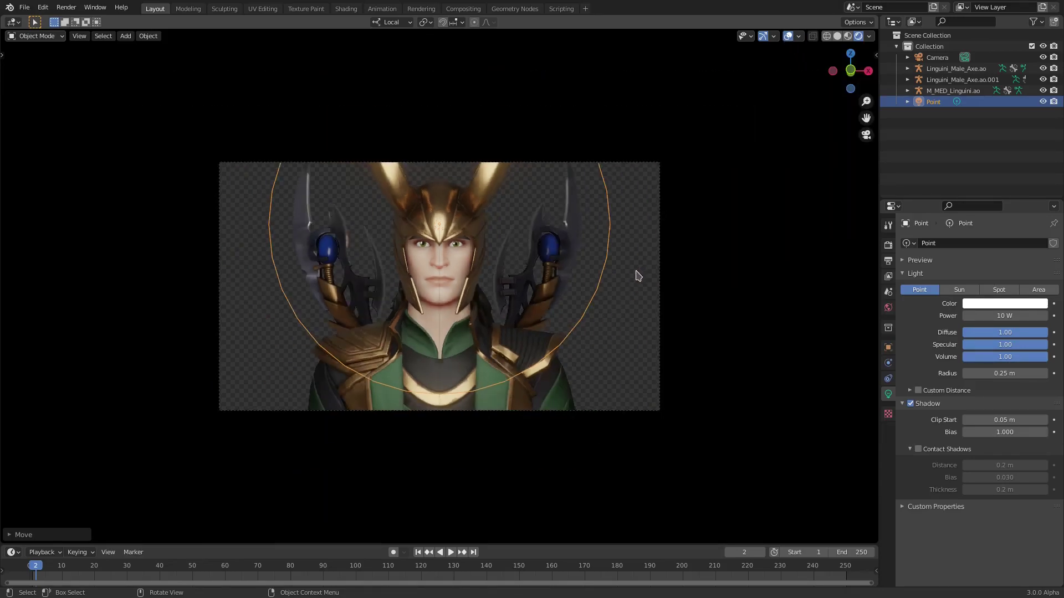
scroll(556, 281, up, 5)
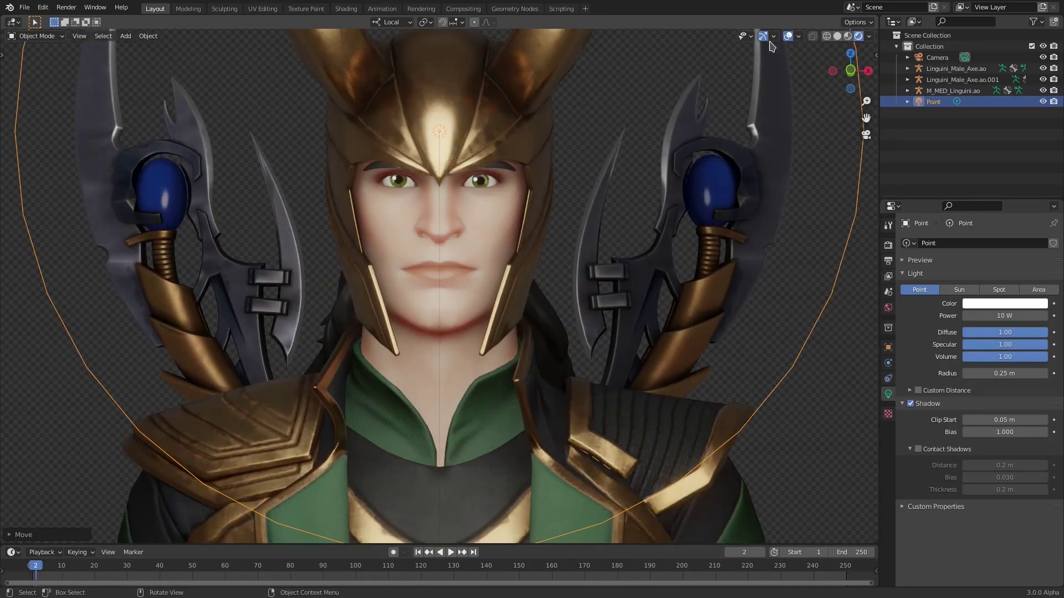
click(763, 37)
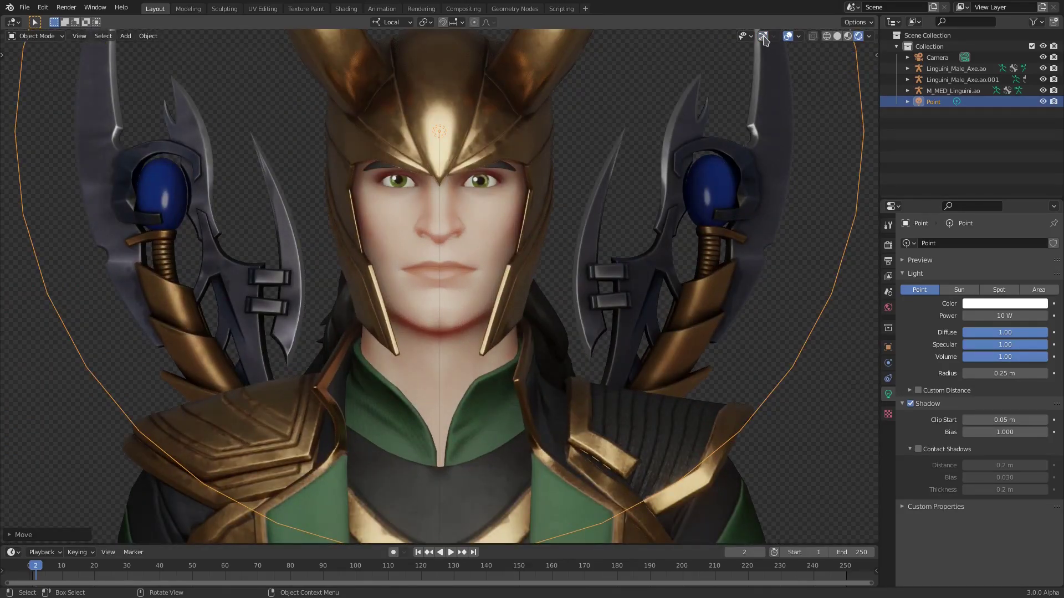
scroll(593, 246, down, 3)
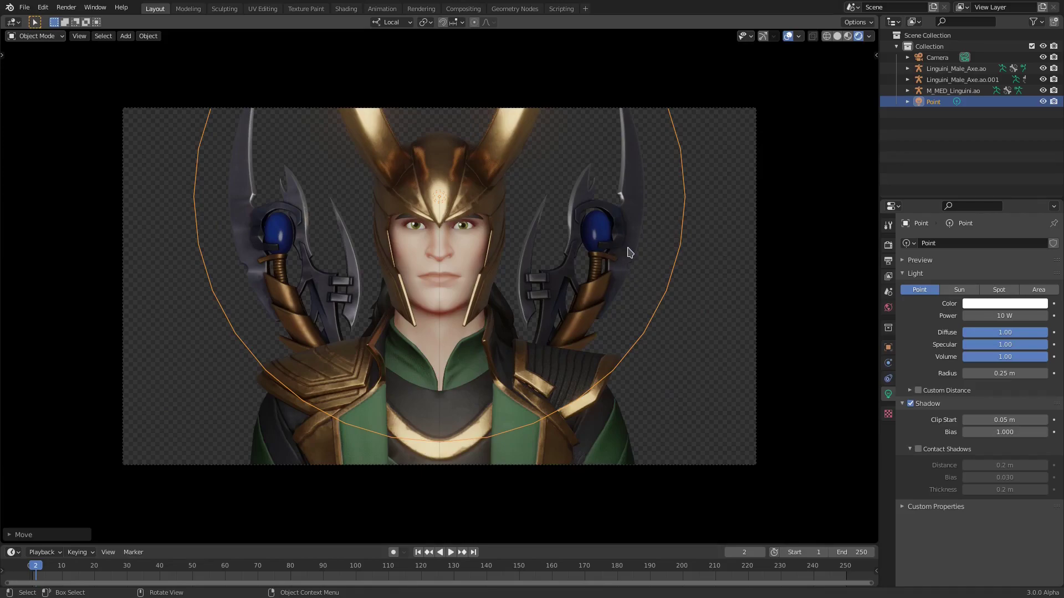
Reposition the point light slightly in front of the character's face and reduce its power to 3.2 W
middle_drag(443, 221, 555, 222)
key(g)
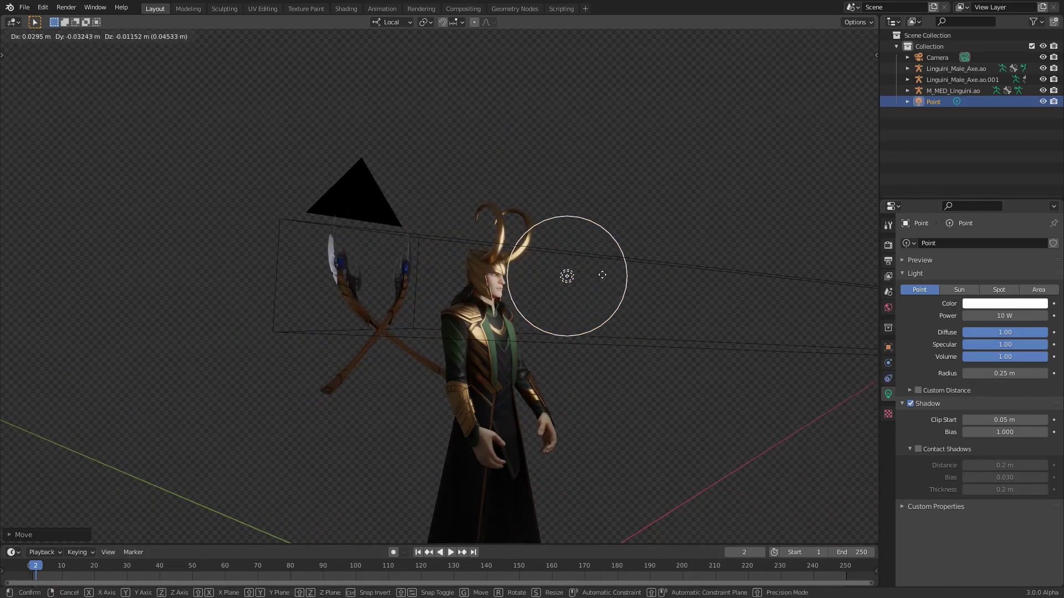
click(592, 266)
mouse_move(1018, 316)
mouse_down()
mouse_move(964, 316)
mouse_move(1025, 316)
mouse_up()
key(KP_0)
Turn off the transparent film background and set the world background color to black
click(888, 308)
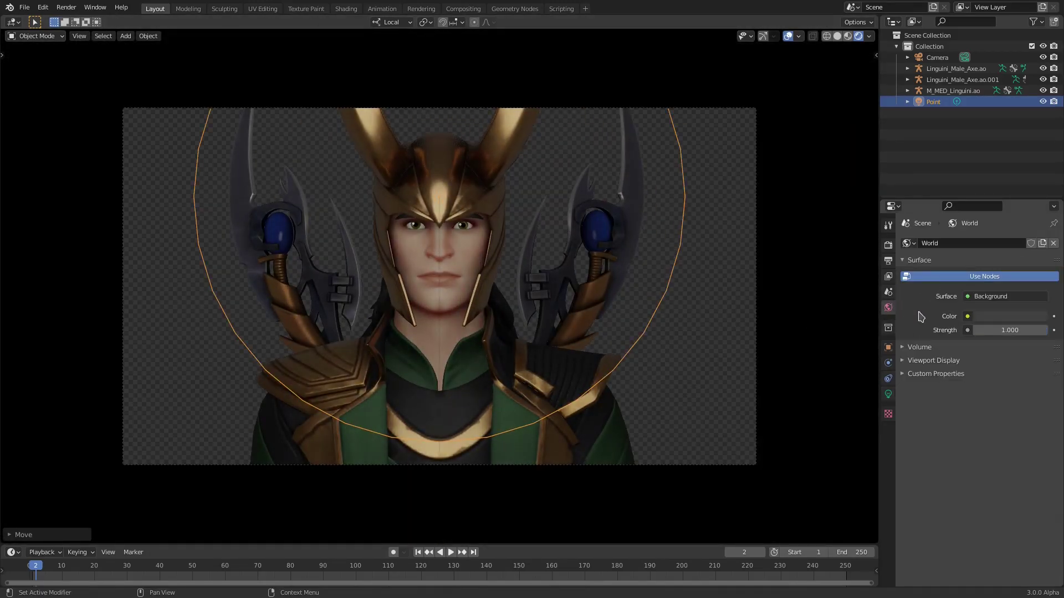
click(888, 245)
click(967, 493)
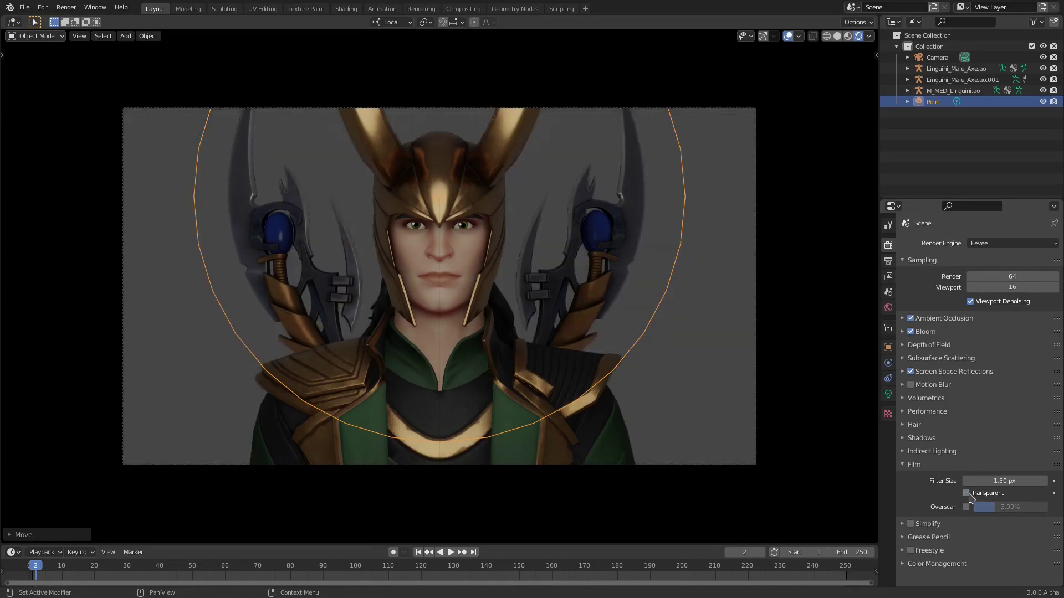
click(888, 307)
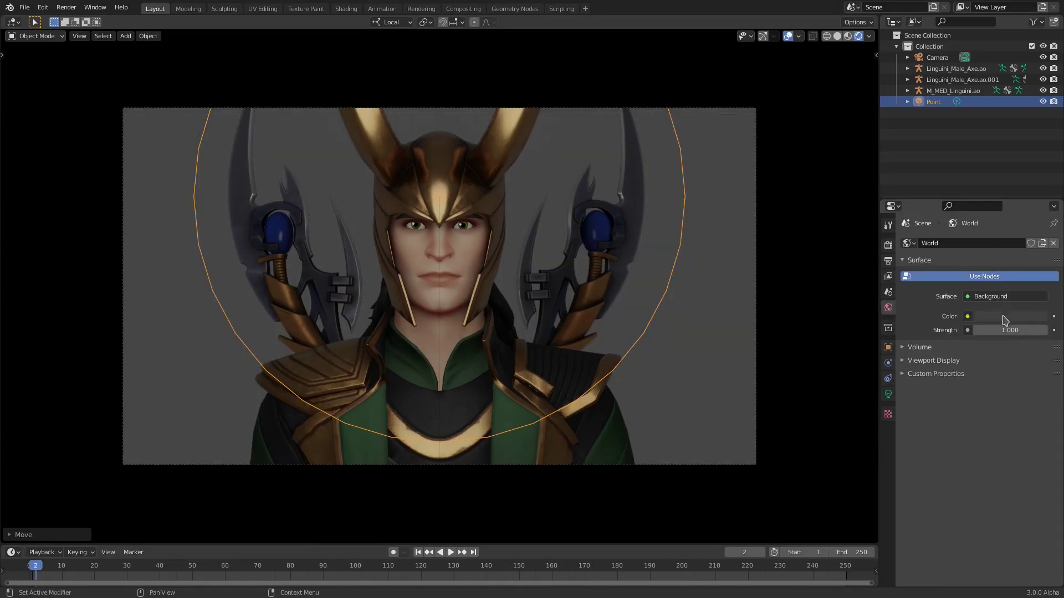
click(1002, 317)
drag(1039, 230, 1040, 240)
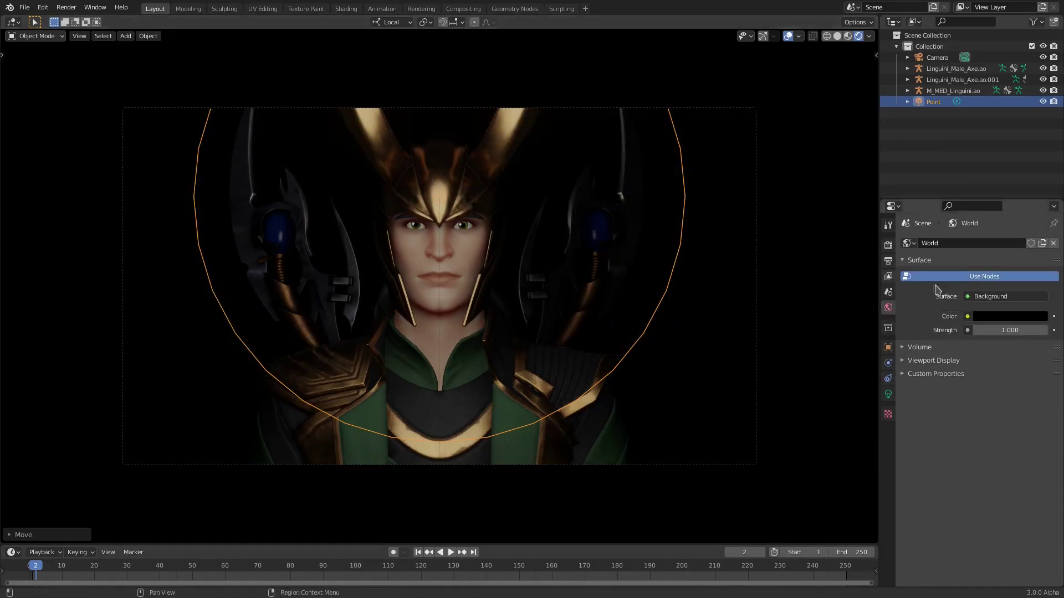
Raise the point light's power to 8.7 W
click(888, 394)
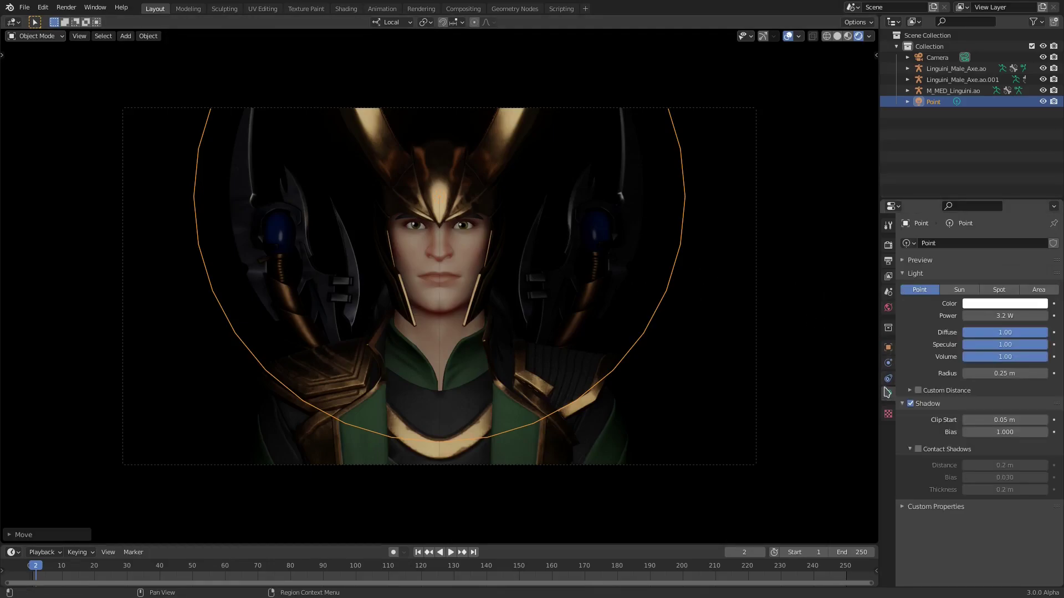
drag(997, 316, 1025, 316)
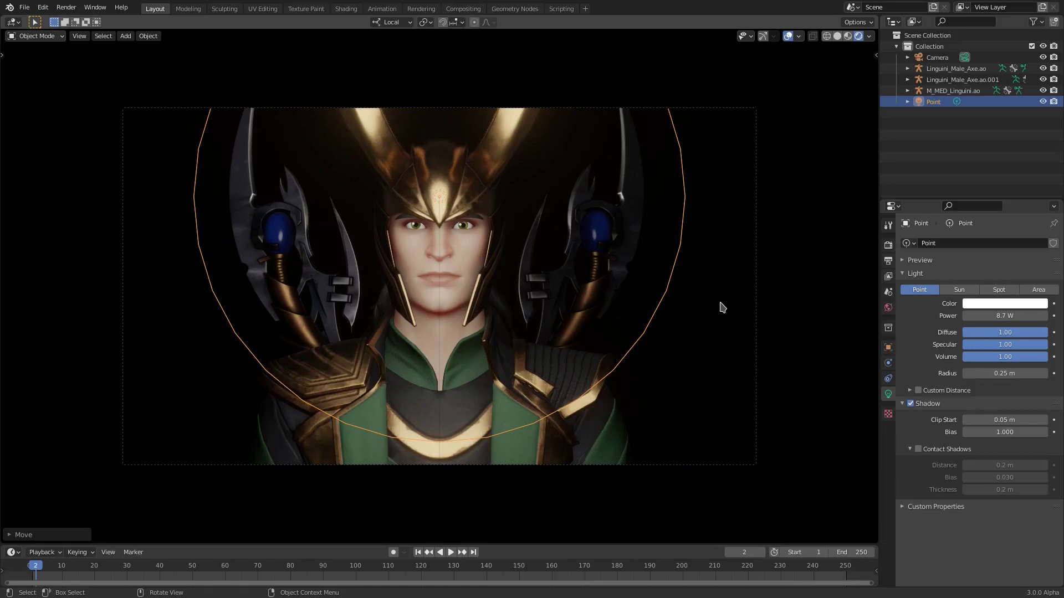
click(886, 246)
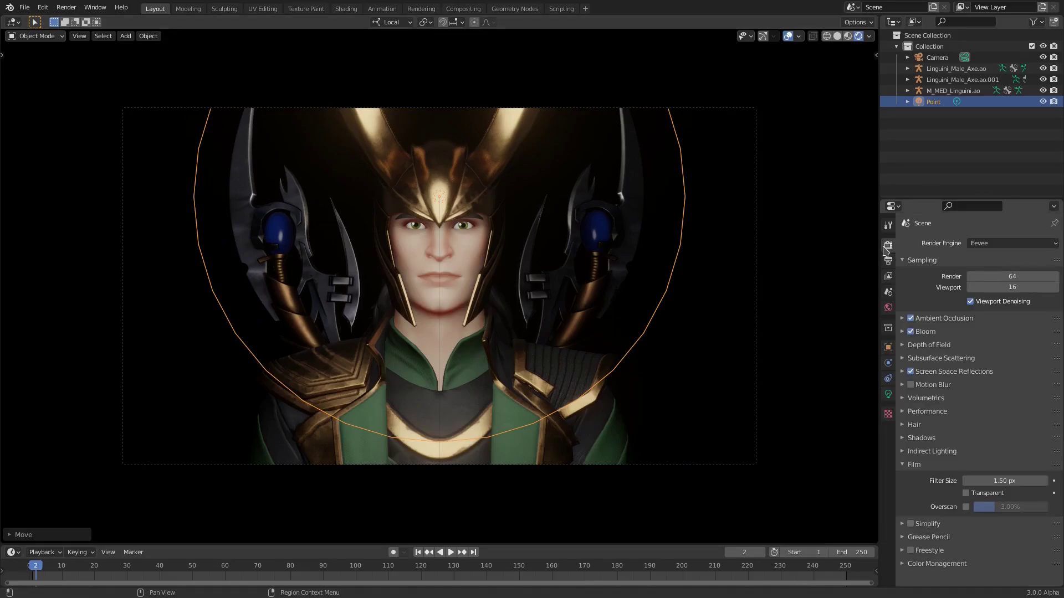
Move the point light behind the character's head as a rim light and adjust its height slightly along local Z
scroll(553, 215, up, 1)
middle_drag(549, 213, 615, 266)
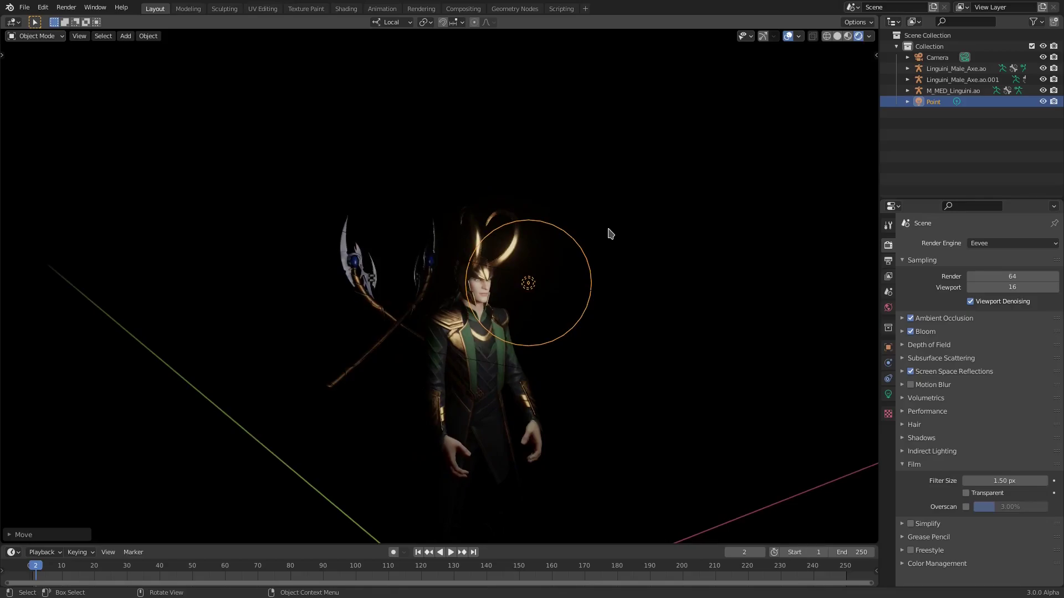
scroll(733, 314, up, 4)
scroll(733, 314, down, 2)
middle_drag(731, 311, 561, 285)
key(KP_0)
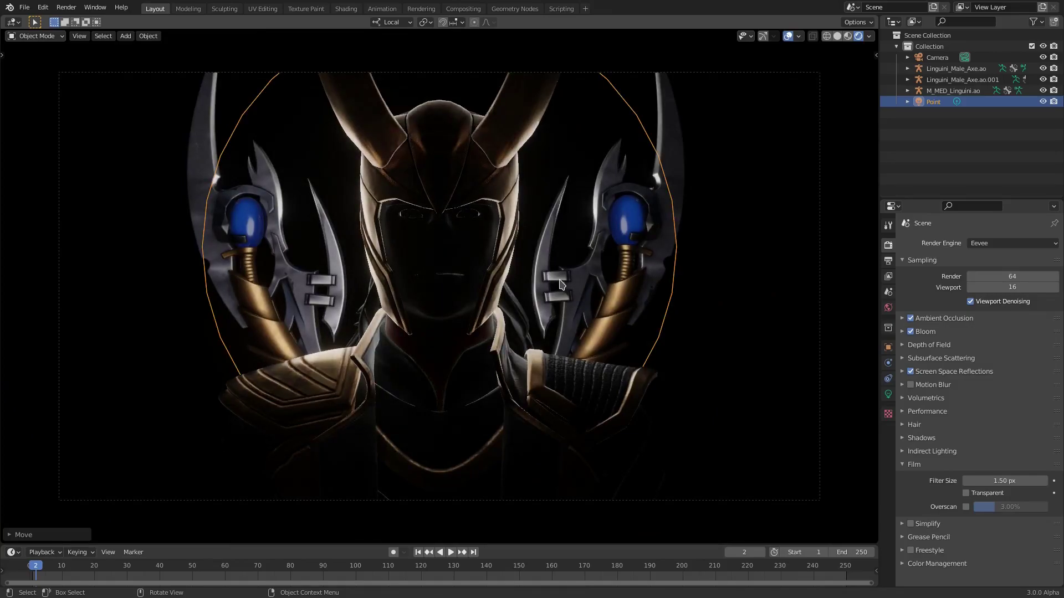
key(g)
key(z)
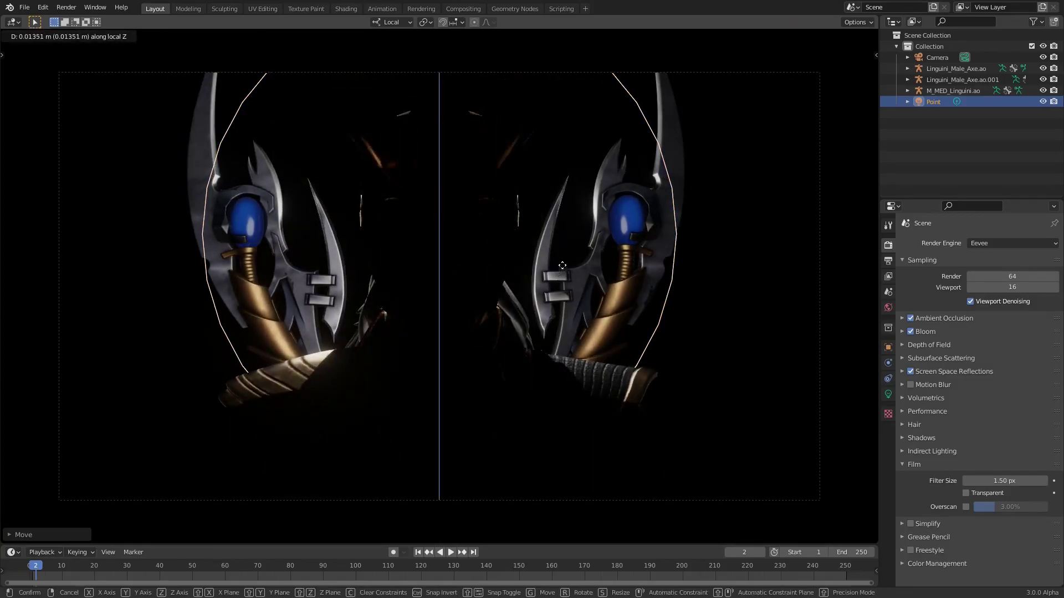
click(560, 266)
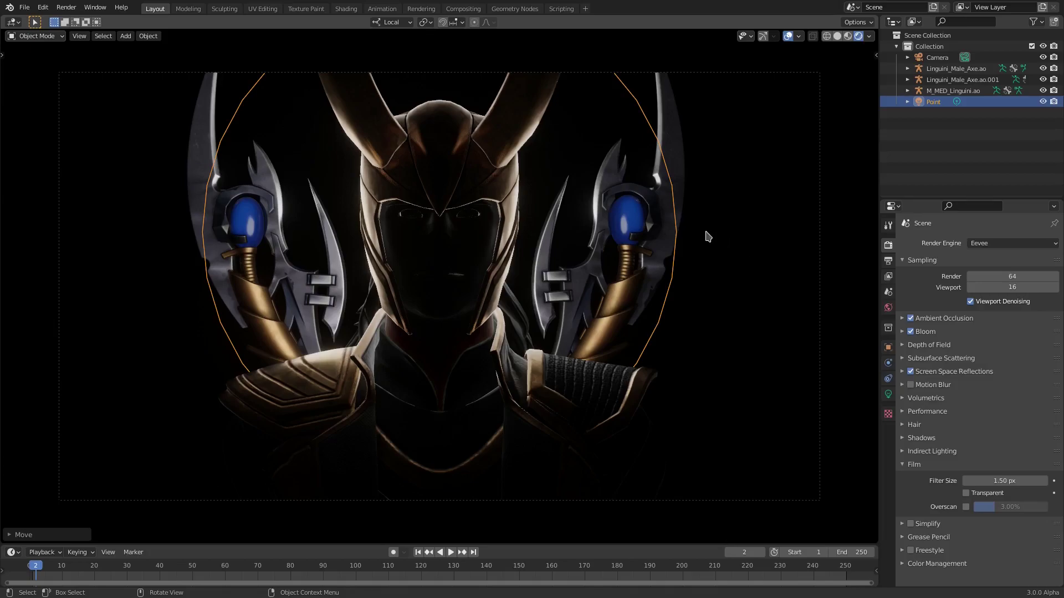
Select one of the crossed axe scepters behind the character, and turn on the viewport gizmos and the Outline Selected overlay
middle_drag(699, 233, 615, 238)
scroll(703, 183, up, 6)
click(703, 182)
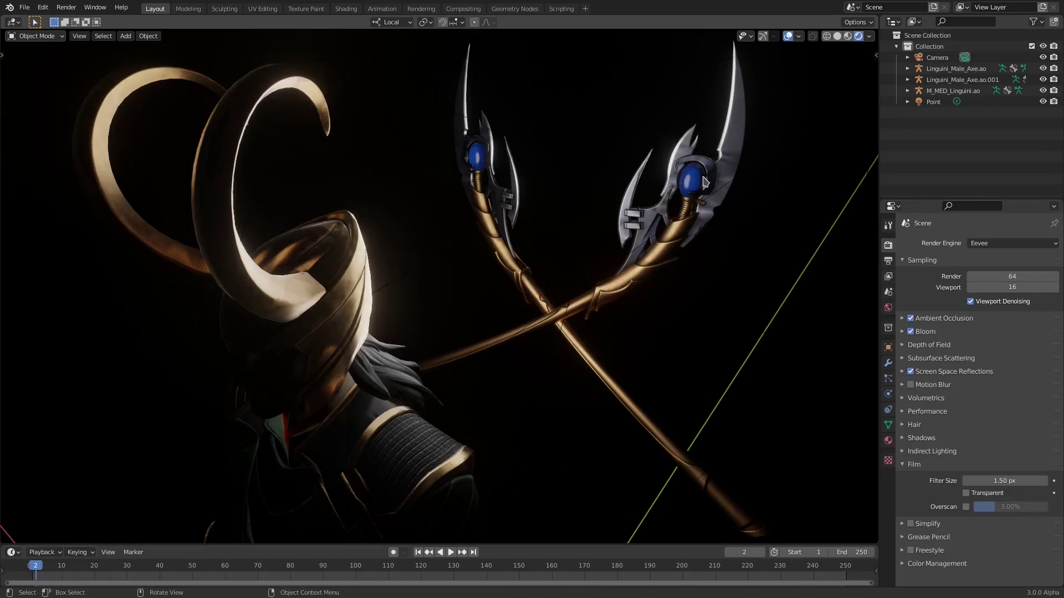
shift+middle_drag(703, 183, 625, 229)
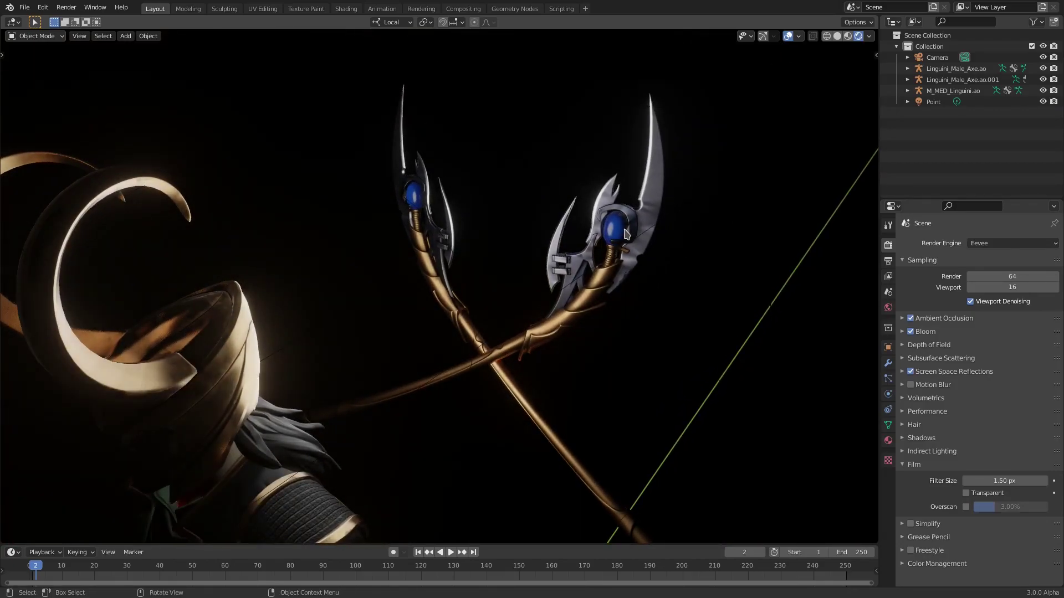
scroll(612, 247, down, 3)
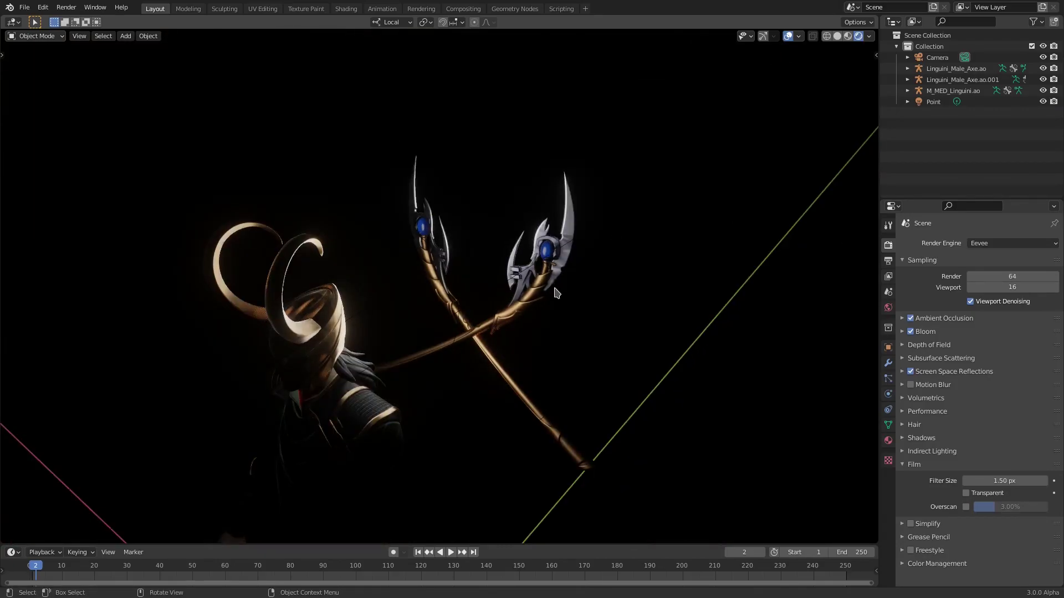
click(761, 37)
click(798, 37)
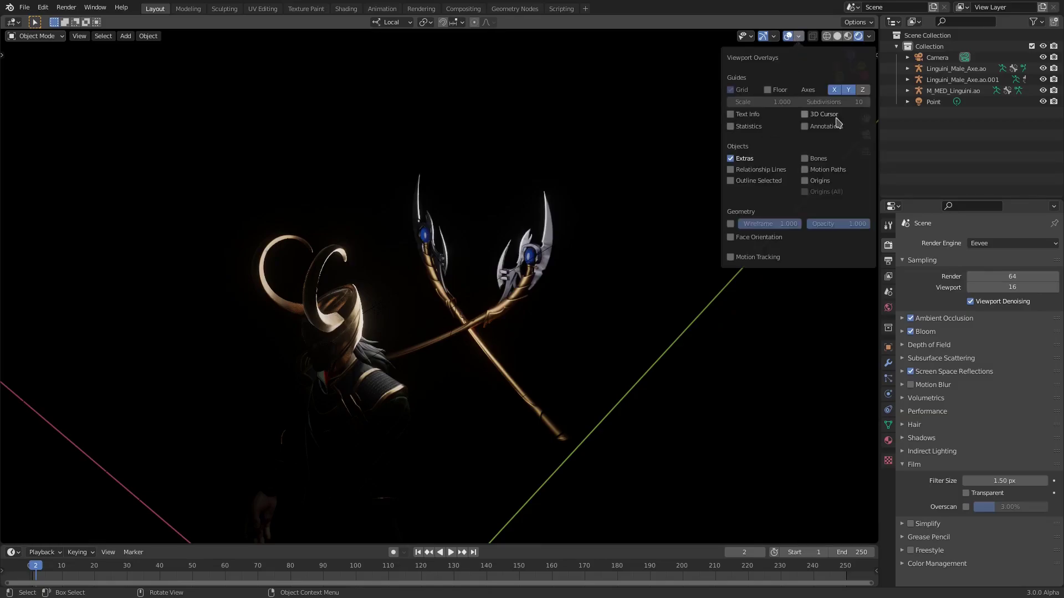
click(758, 181)
scroll(372, 328, up, 3)
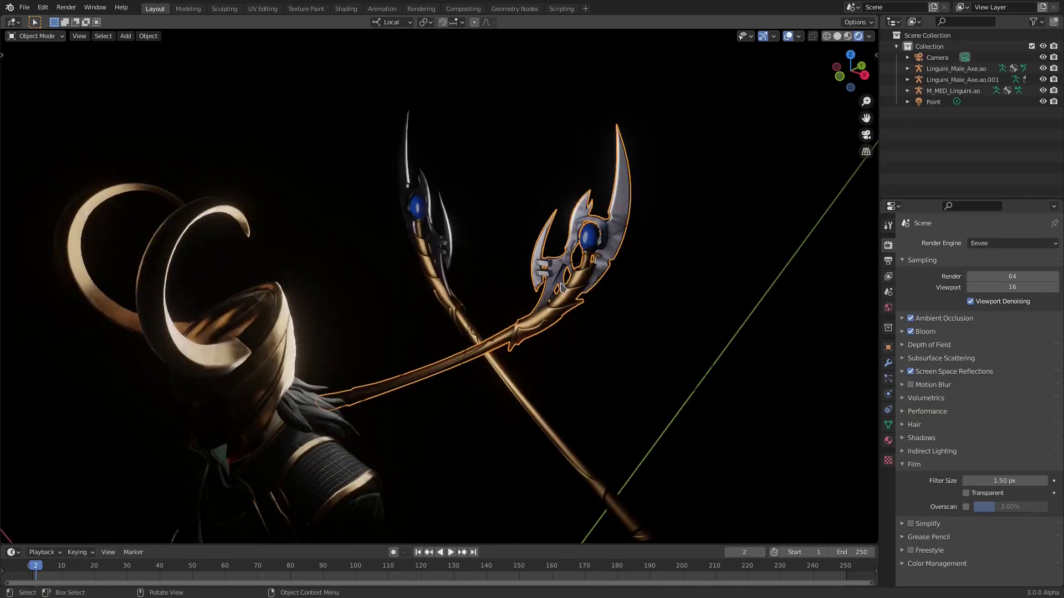
Duplicate the point light behind the character's head and place the copy beside the axe scepter heads
click(364, 311)
click(398, 262)
click(418, 261)
click(325, 309)
click(348, 312)
middle_drag(436, 234, 411, 237)
click(330, 305)
mouse_move(336, 308)
middle_down()
mouse_move(332, 331)
mouse_move(320, 309)
middle_up()
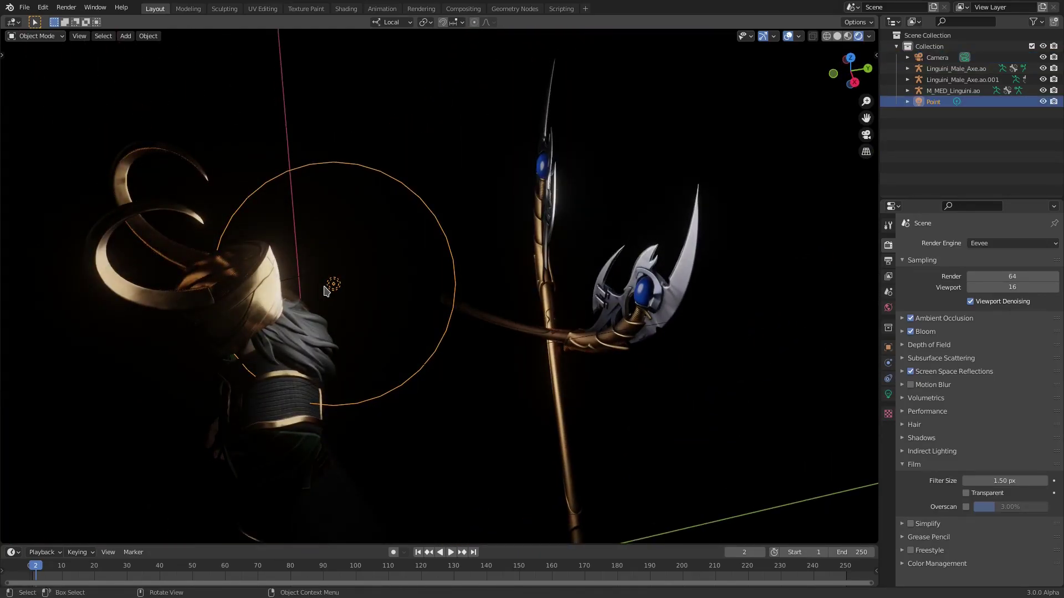
key(shift+d)
click(636, 313)
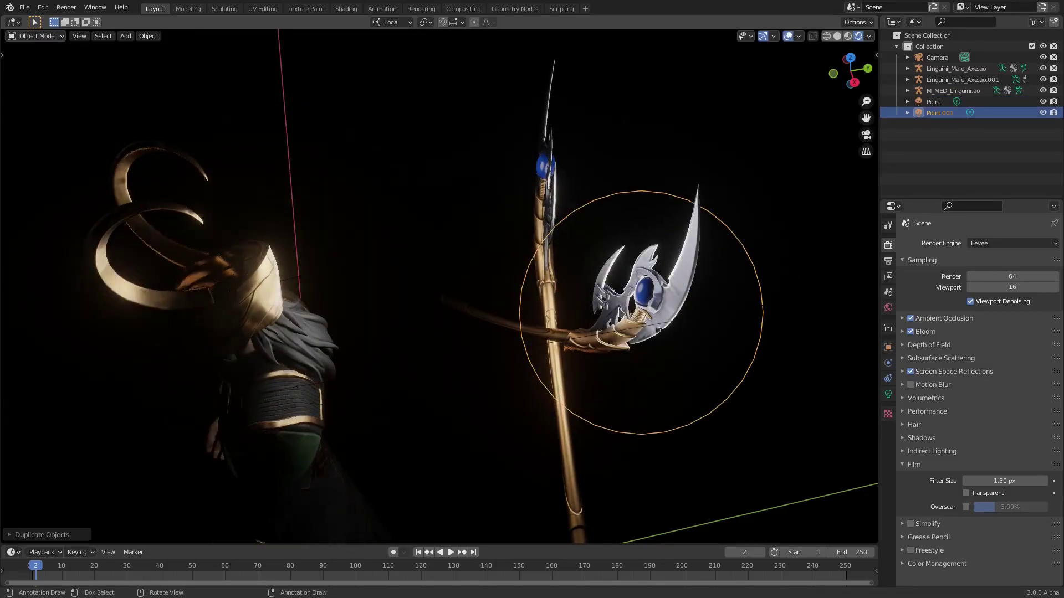
Position the duplicated point light right beside the blue gem in the head of one axe scepter
middle_drag(636, 313, 555, 171)
shift+middle_drag(268, 264, 359, 328)
scroll(359, 328, up, 3)
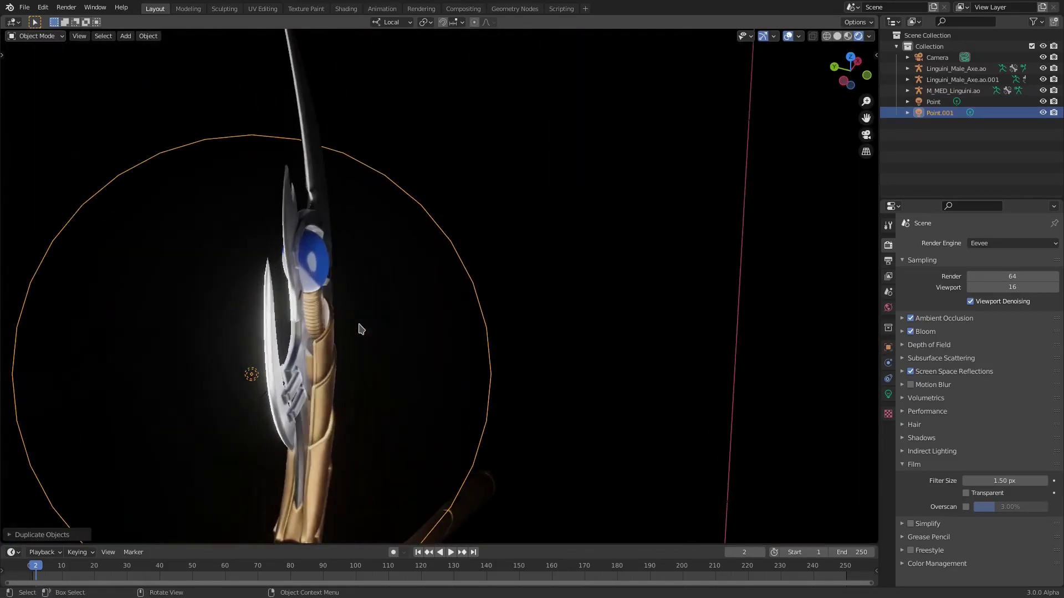
key(g)
click(383, 237)
middle_drag(382, 238, 566, 387)
key(g)
click(636, 370)
key(g)
click(698, 387)
key(g)
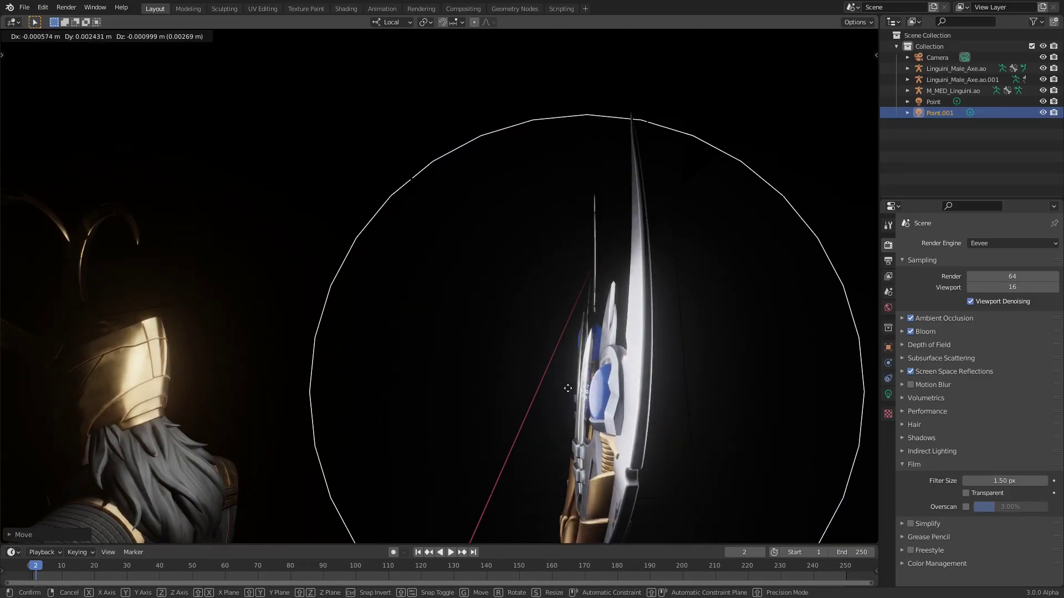
click(568, 392)
middle_drag(568, 392, 719, 380)
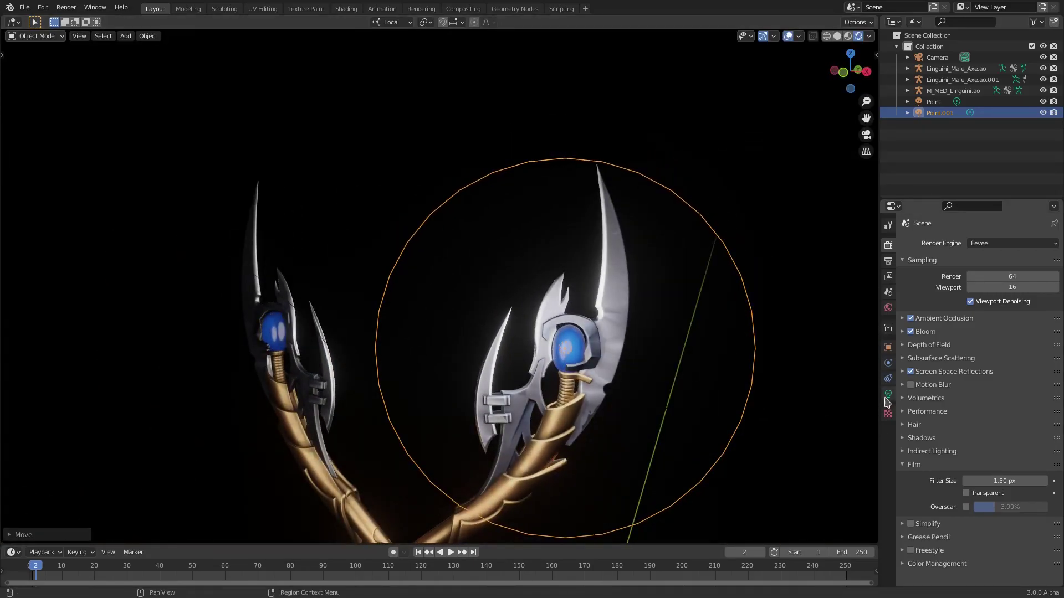
Set the duplicated point light's color to bright blue and its power to 50.3 W
click(888, 395)
click(994, 304)
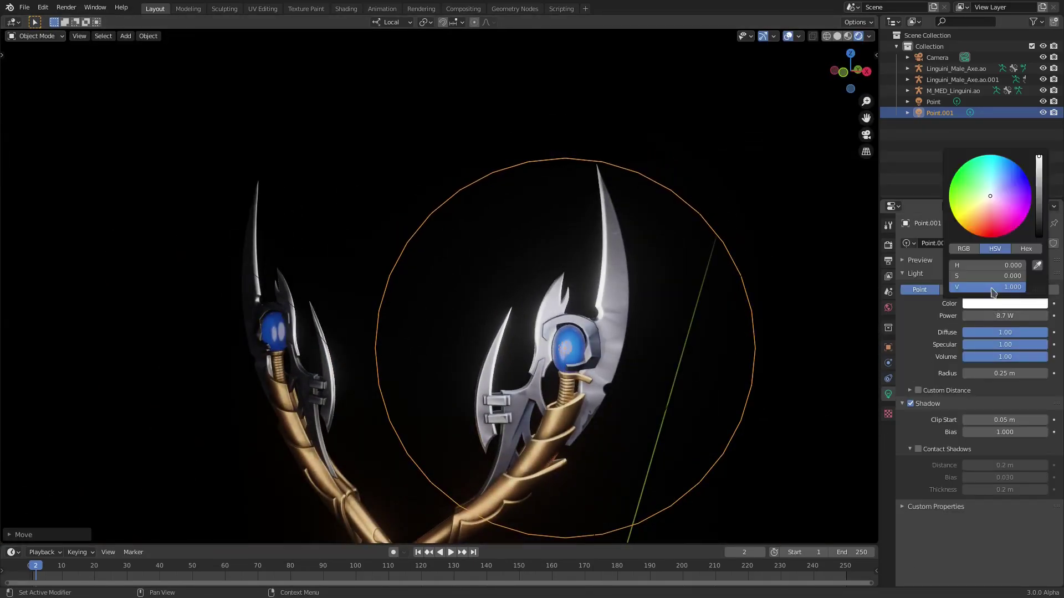
mouse_move(990, 196)
mouse_down()
mouse_move(1001, 156)
mouse_move(1010, 159)
mouse_up()
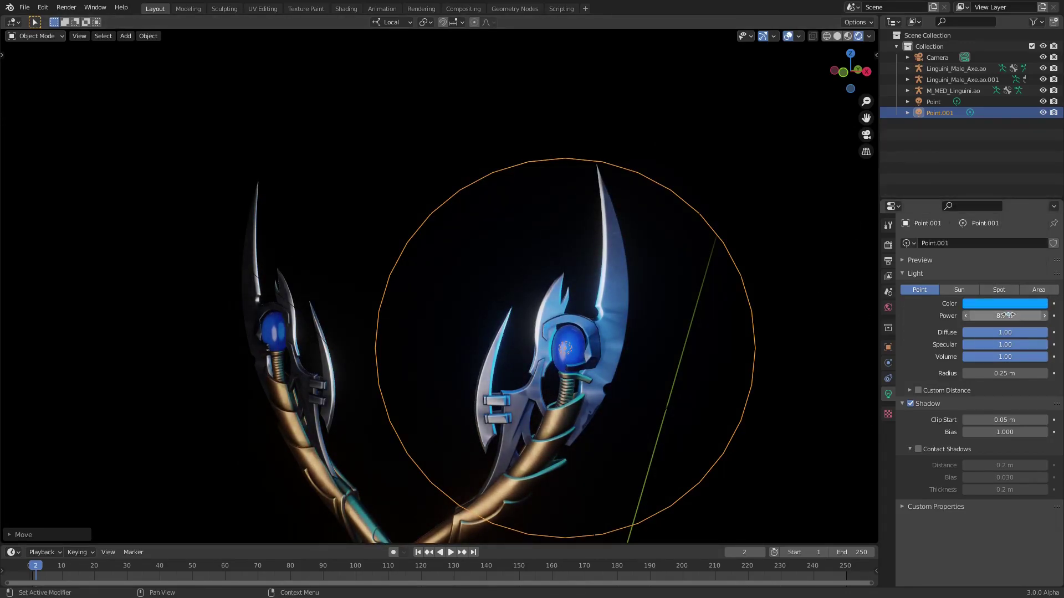
drag(1012, 316, 1050, 316)
Duplicate the blue point light to the gem of the opposite axe scepter and adjust its depth along local Y
middle_drag(312, 262, 350, 252)
key(KP_1)
shift+middle_drag(420, 284, 634, 190)
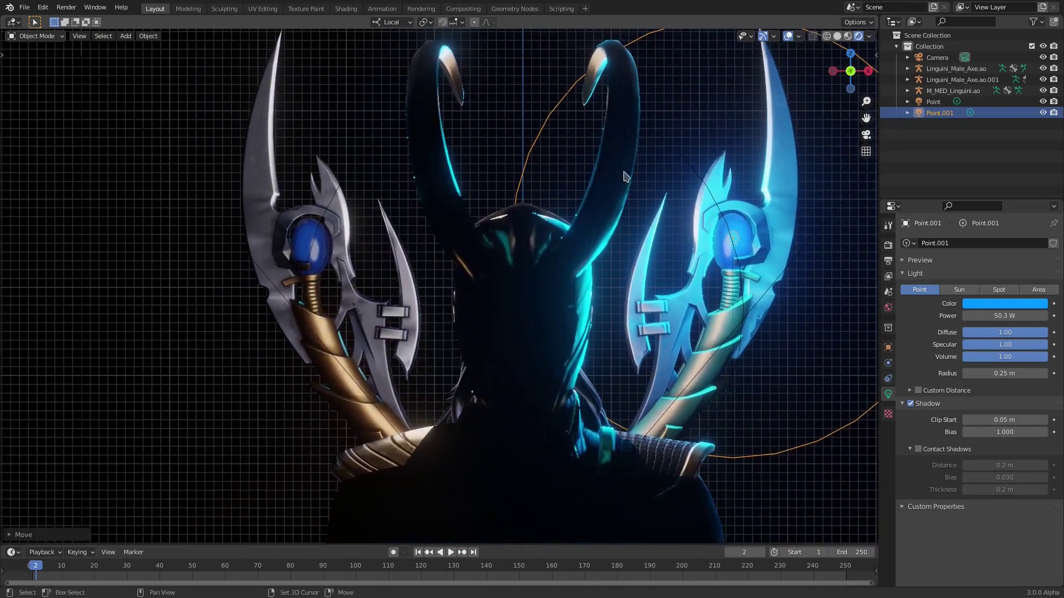
key(shift+d)
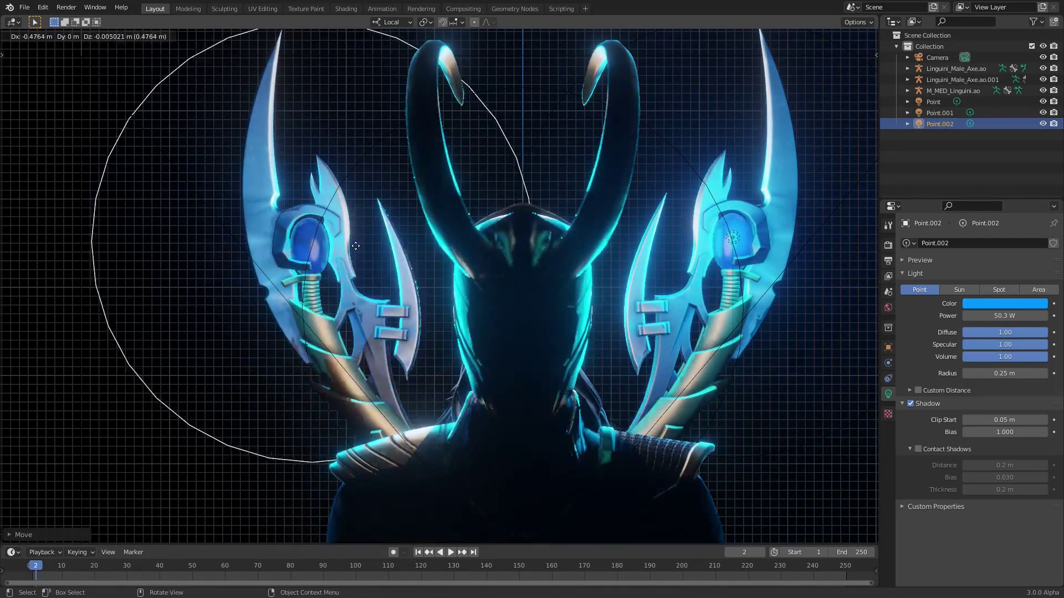
click(276, 277)
middle_drag(275, 278, 227, 305)
key(g)
key(y)
click(554, 263)
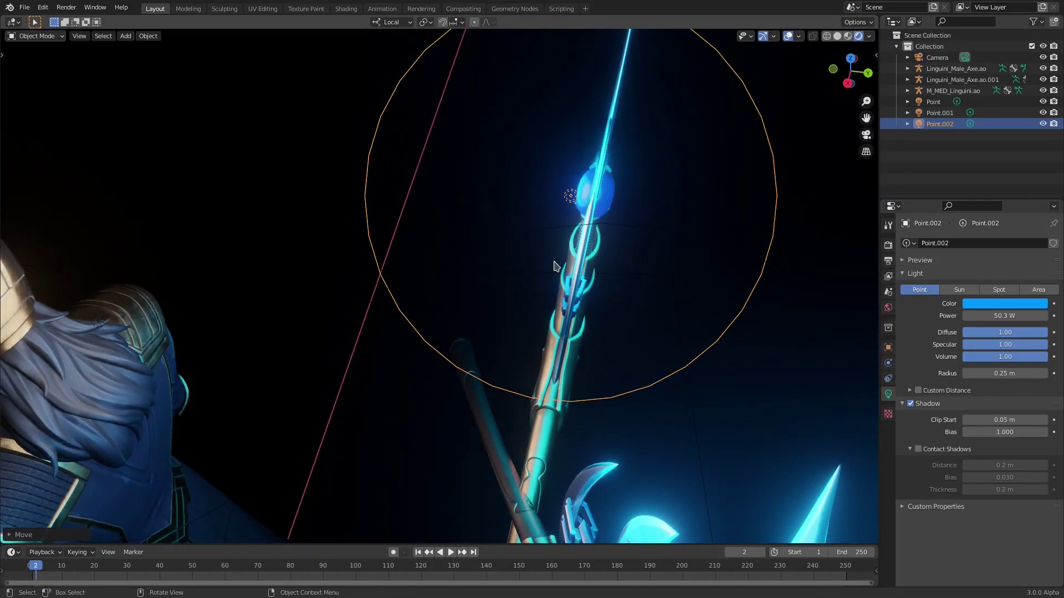
Check the lighting through the camera, then select the right-hand axe scepter and edit its mesh around the gem
key(KP_0)
scroll(540, 259, down, 6)
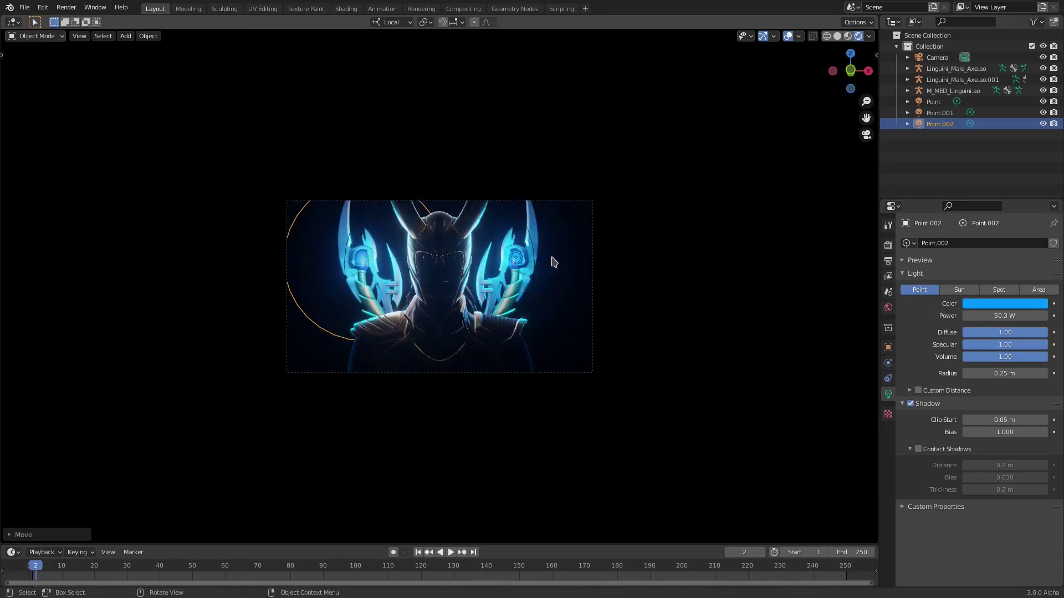
scroll(553, 261, up, 6)
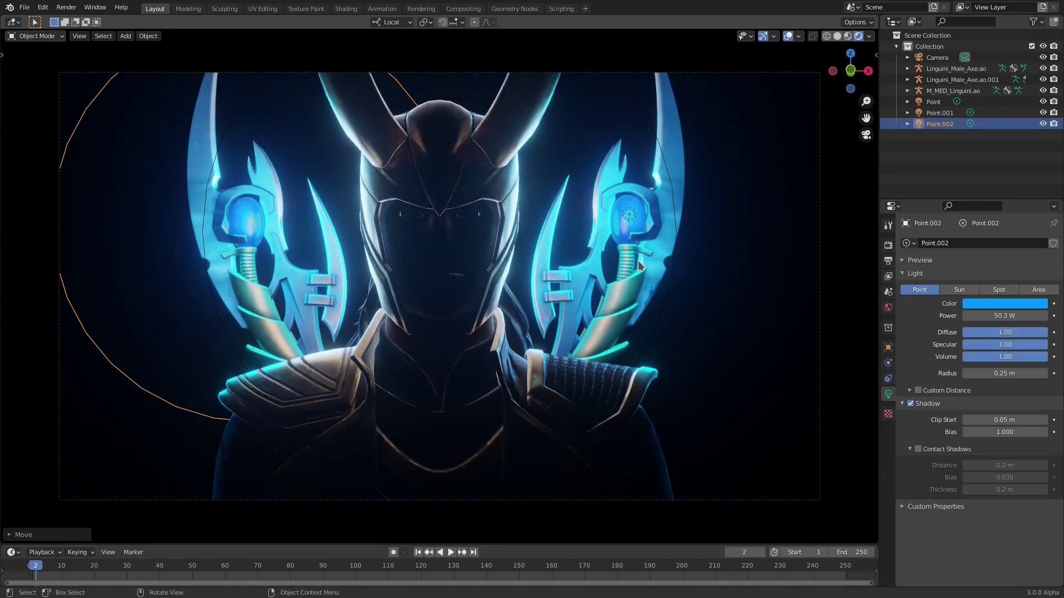
key(KP_0)
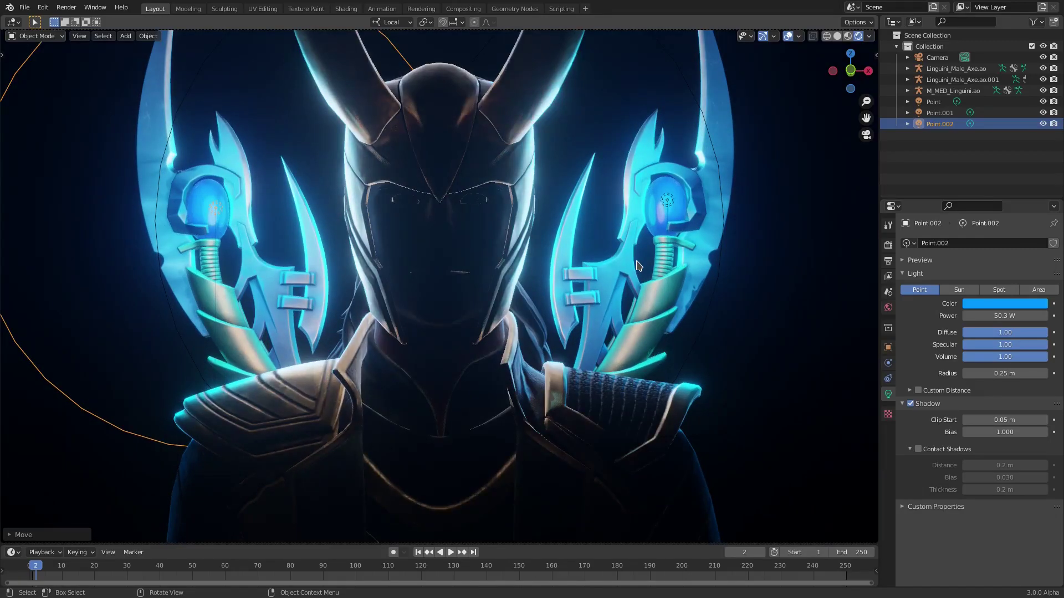
click(667, 202)
click(685, 211)
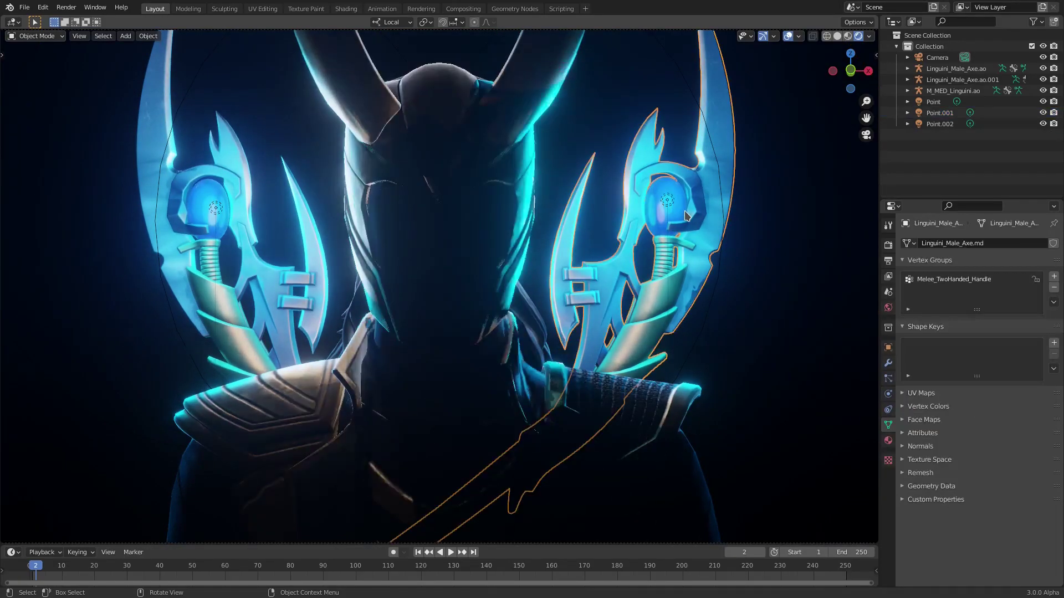
key(Tab)
scroll(702, 204, up, 3)
shift+middle_drag(702, 204, 394, 274)
scroll(601, 192, up, 3)
key(Tab)
shift+middle_drag(601, 192, 528, 286)
key(Tab)
click(543, 248)
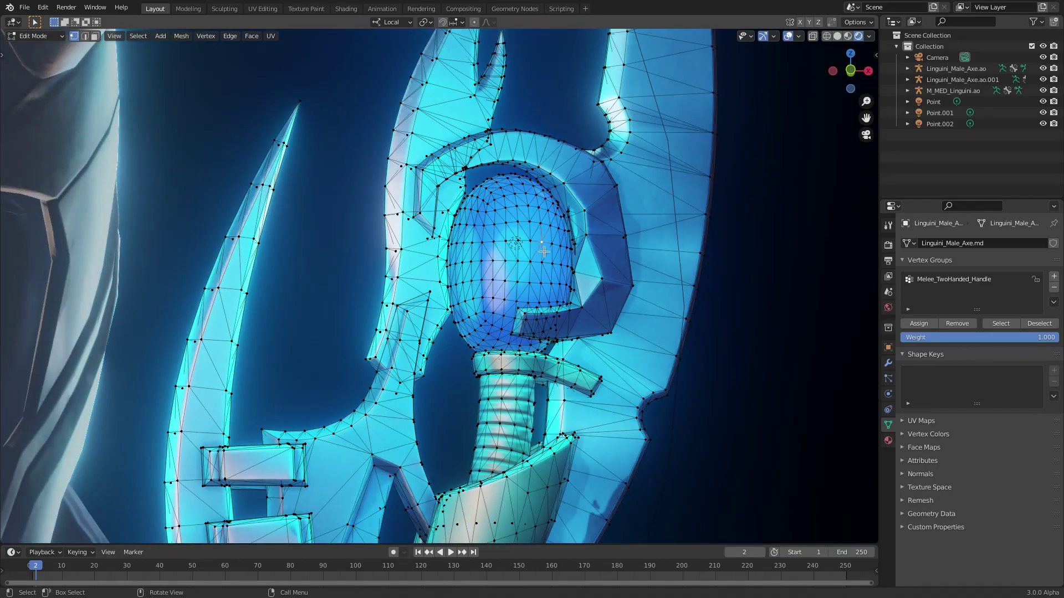
key(i)
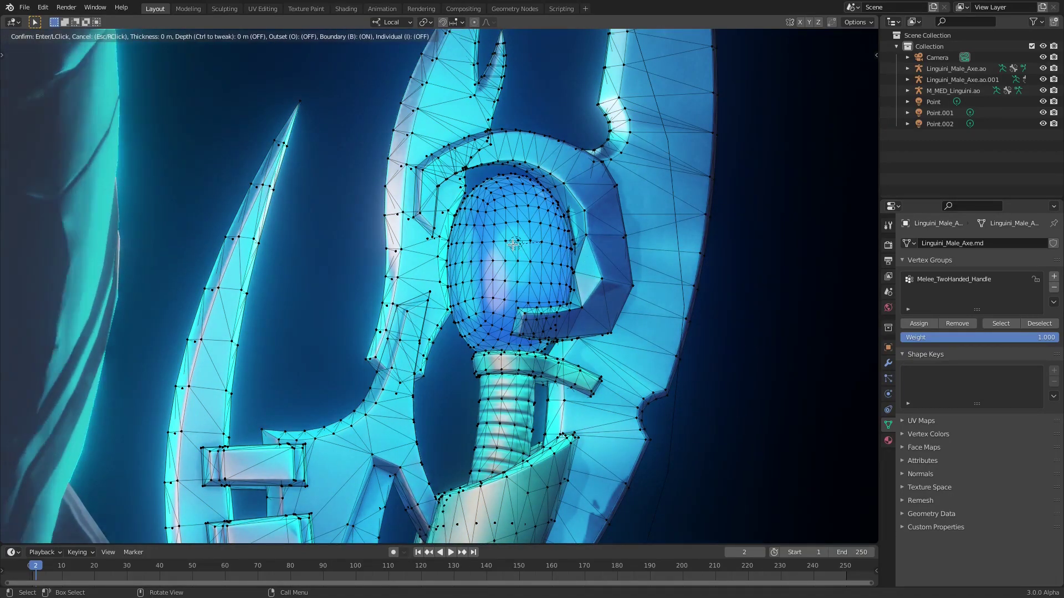
right_click(543, 257)
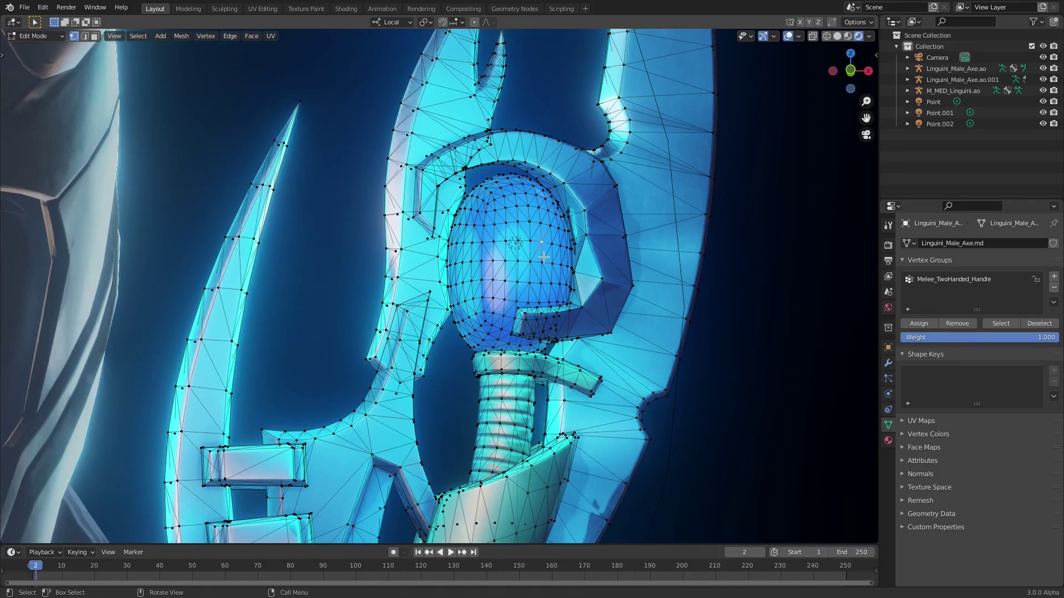
key(w)
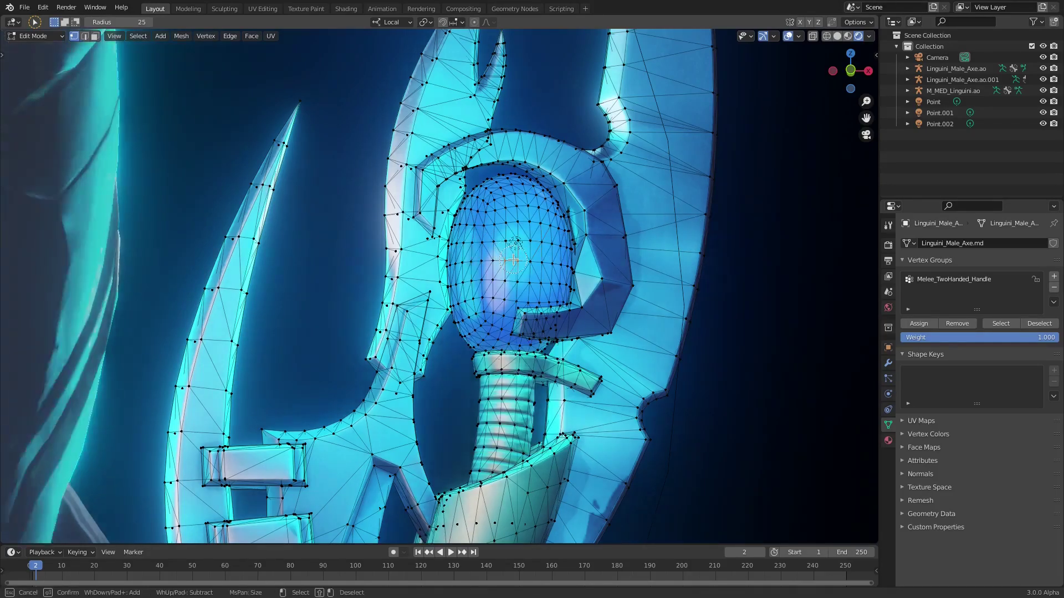
right_click(525, 266)
key(e)
right_click(418, 203)
key(w)
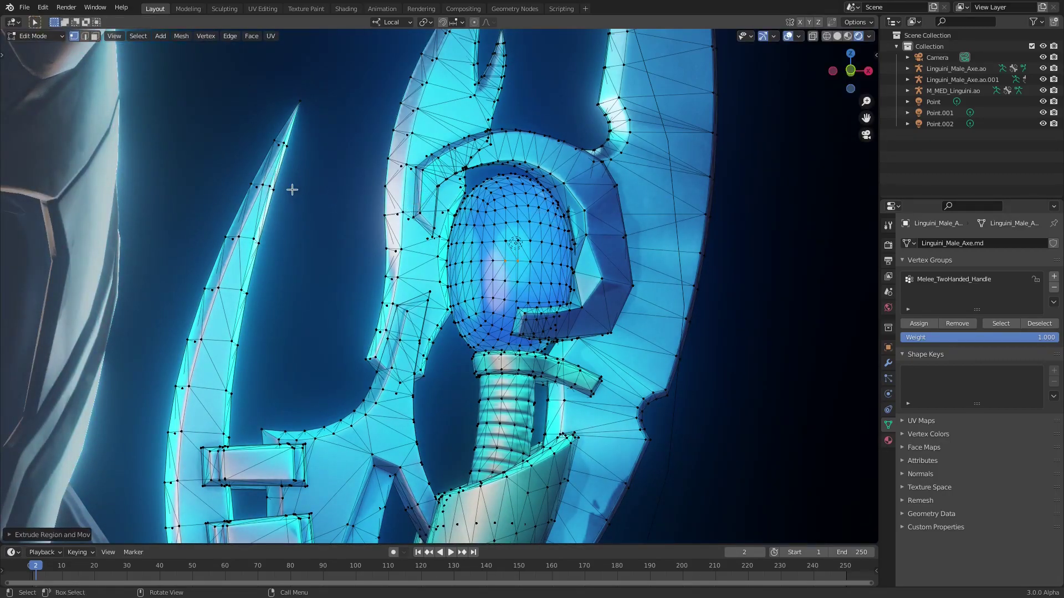
Select only the linked geometry of the gem in the right-hand axe scepter's mesh
key(l)
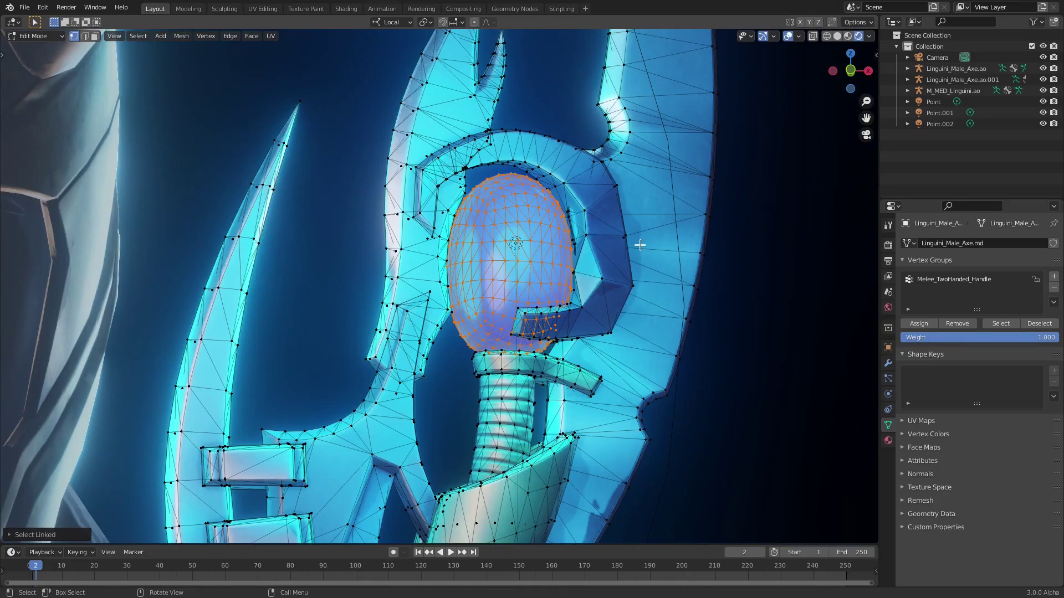
key(l)
key(alt+a)
key(l)
click(621, 333)
key(l)
click(493, 262)
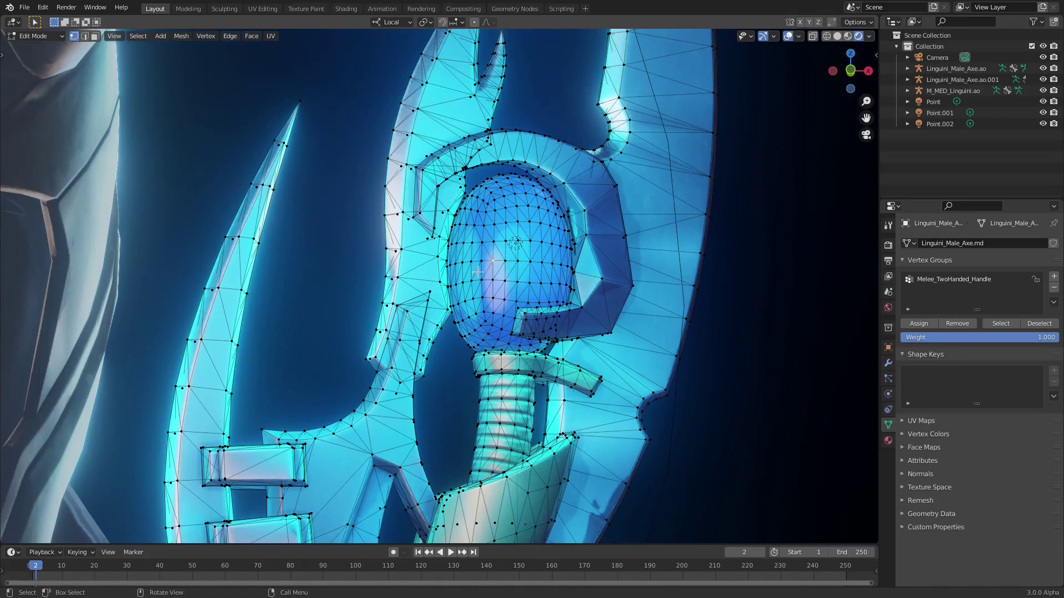
key(l)
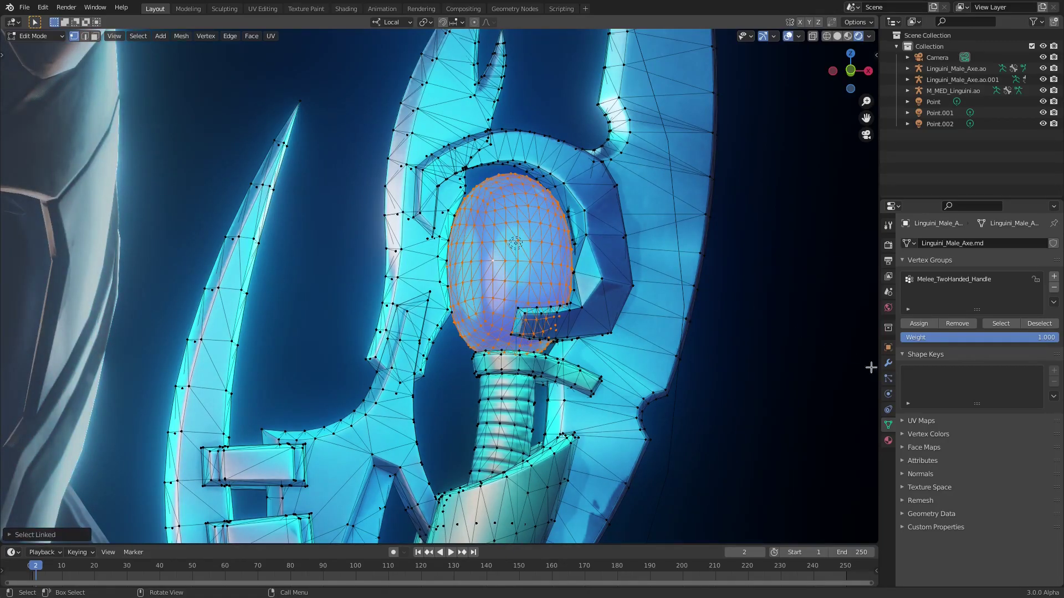
Add a second material slot to the axe scepter, create a new material in it and assign it to the selected gem
click(889, 441)
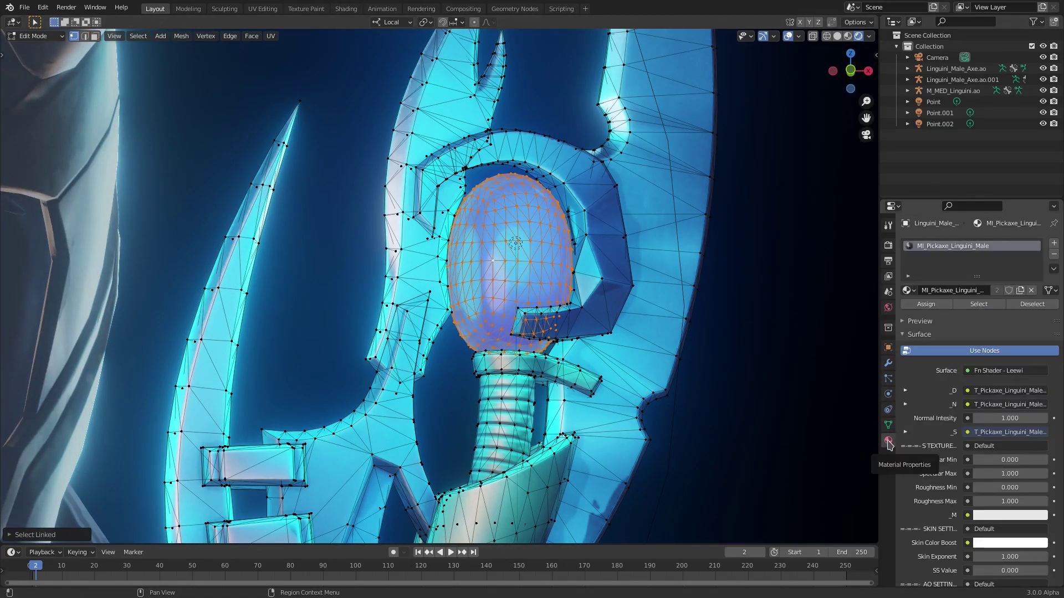
click(1054, 245)
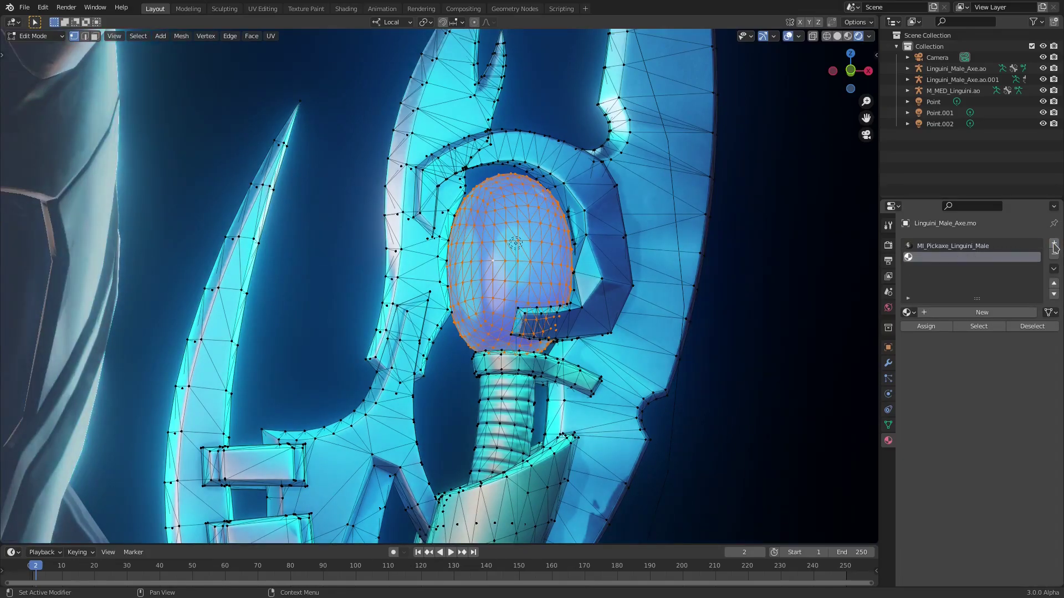
click(974, 313)
click(926, 326)
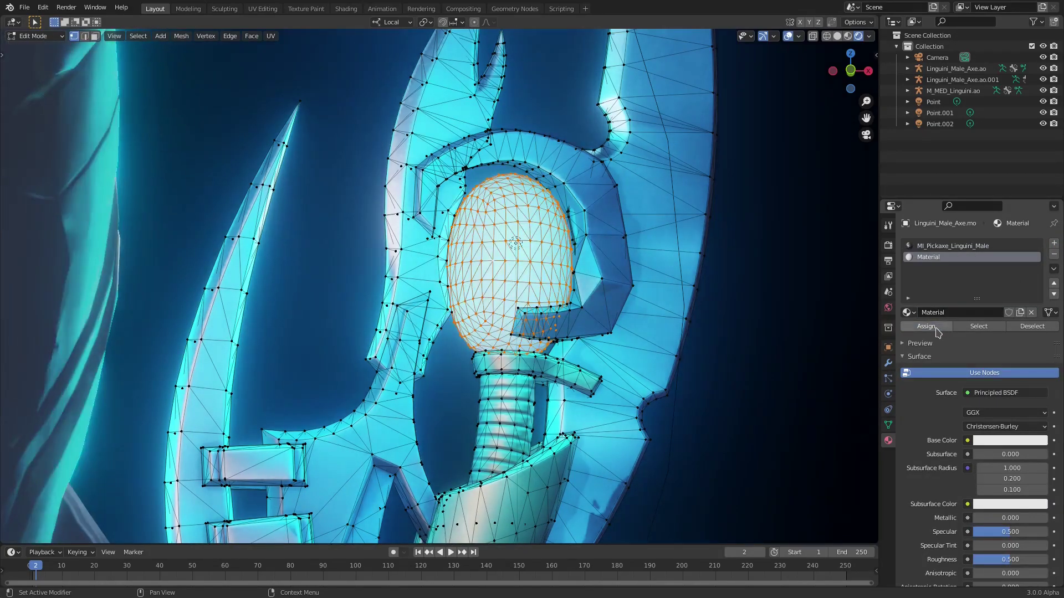
Change the gem material to an Emission shader with a cyan-blue color and strength 50.6, and return to Object Mode
click(994, 393)
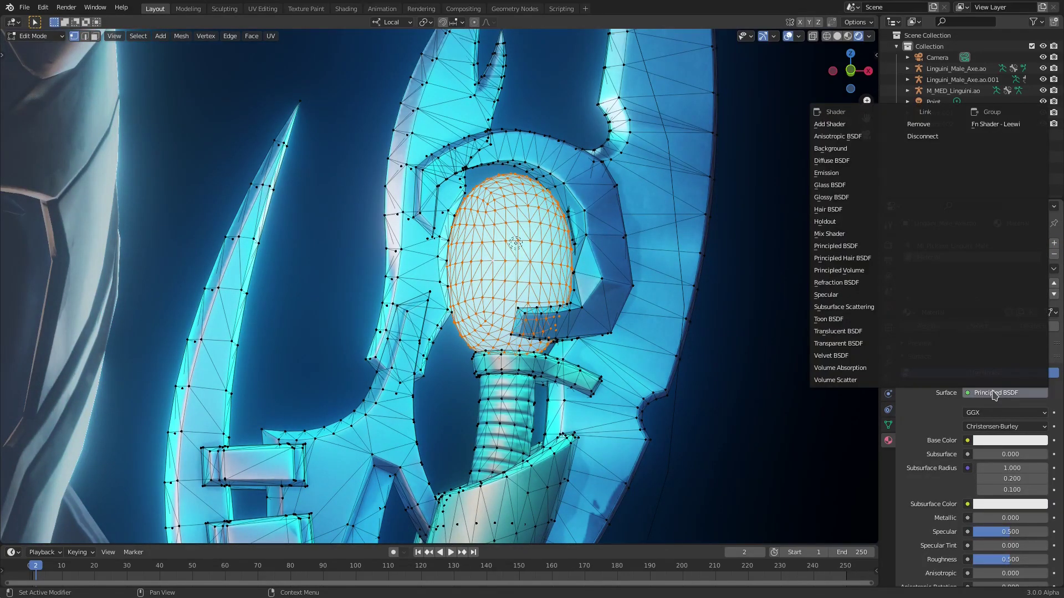
click(841, 174)
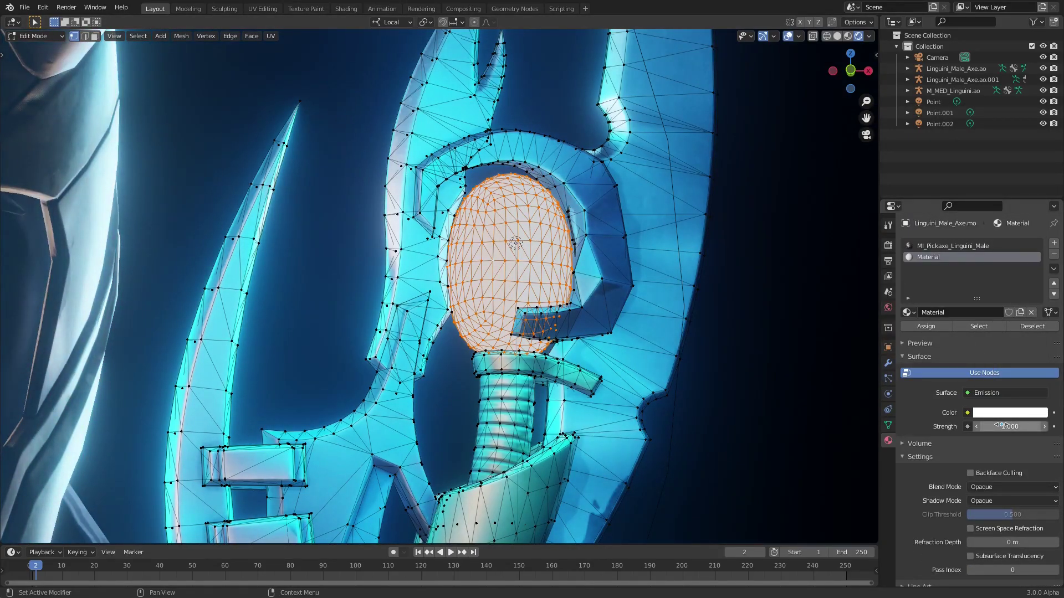
drag(1001, 425, 1036, 425)
click(1010, 412)
click(1001, 262)
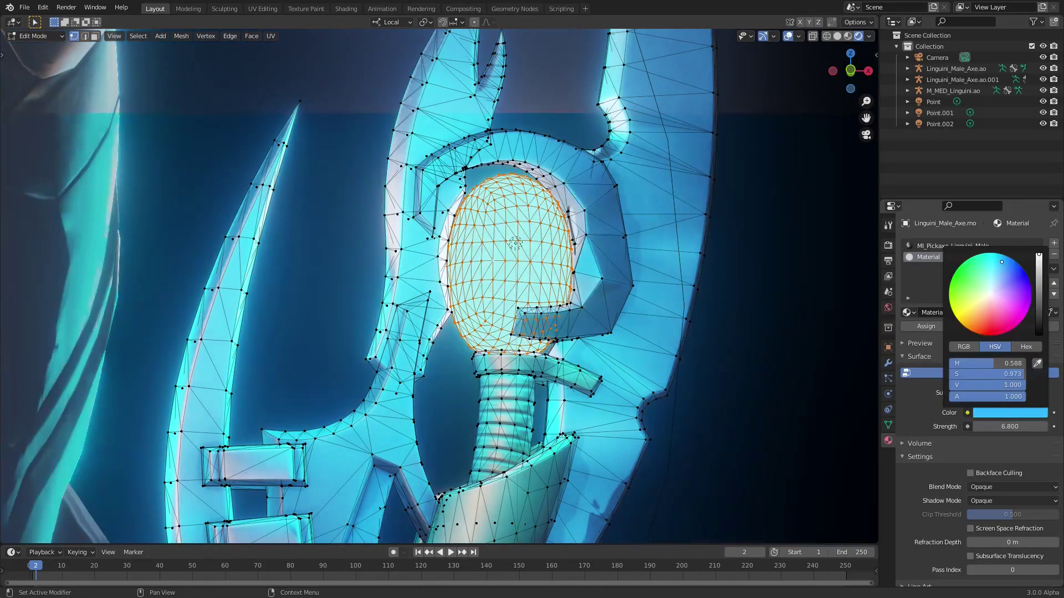
drag(1002, 262, 999, 257)
drag(1010, 426, 1049, 427)
key(Tab)
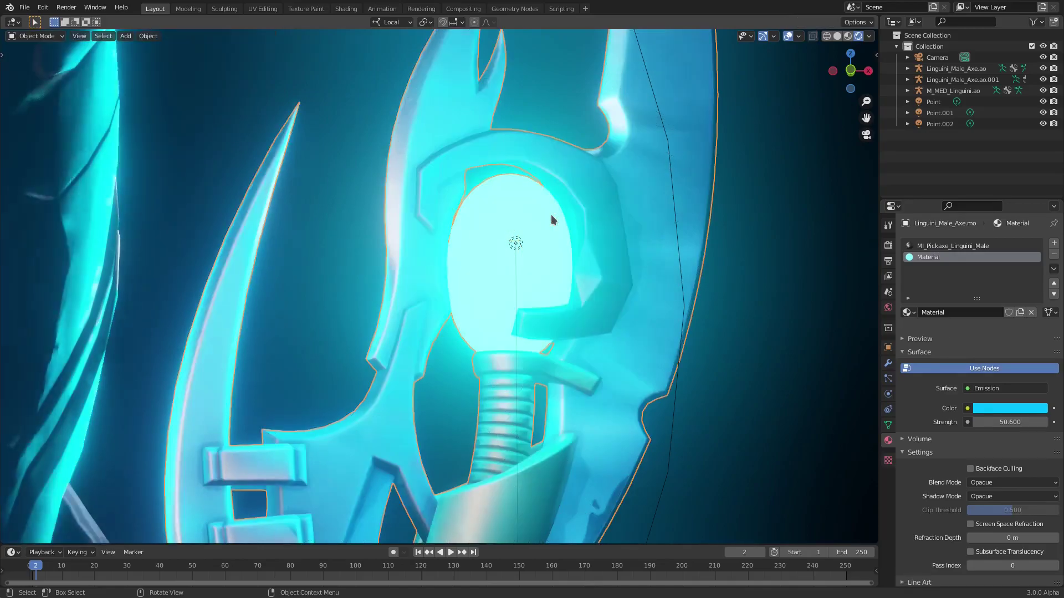
Delete both blue point lights beside the axe scepter gems, keeping the rim light behind the head
middle_drag(550, 240, 487, 258)
click(492, 258)
click(494, 260)
key(Delete)
key(ctrl+z)
click(492, 258)
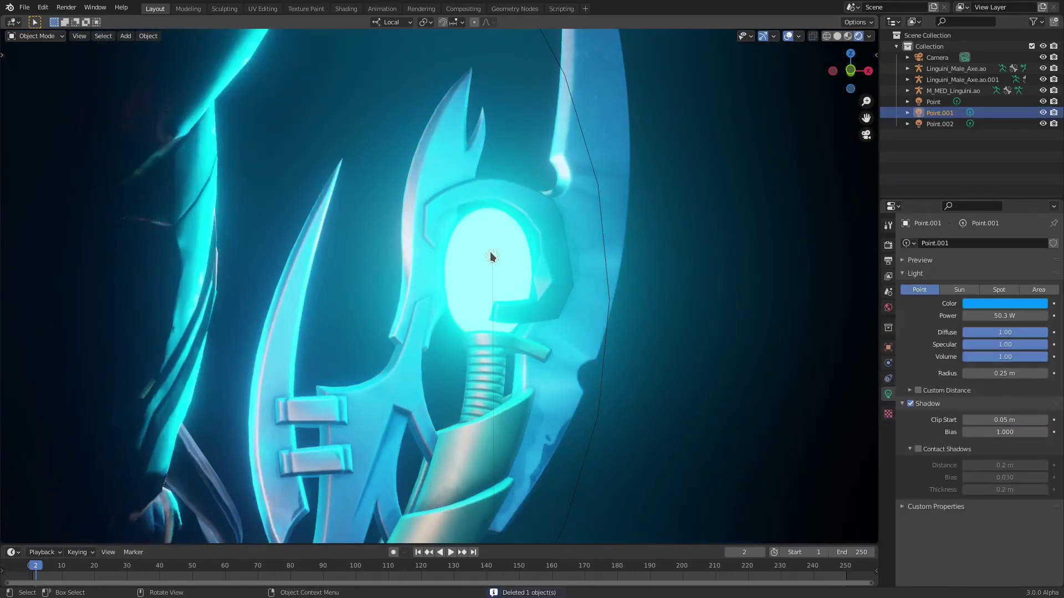
key(Delete)
key(KP_0)
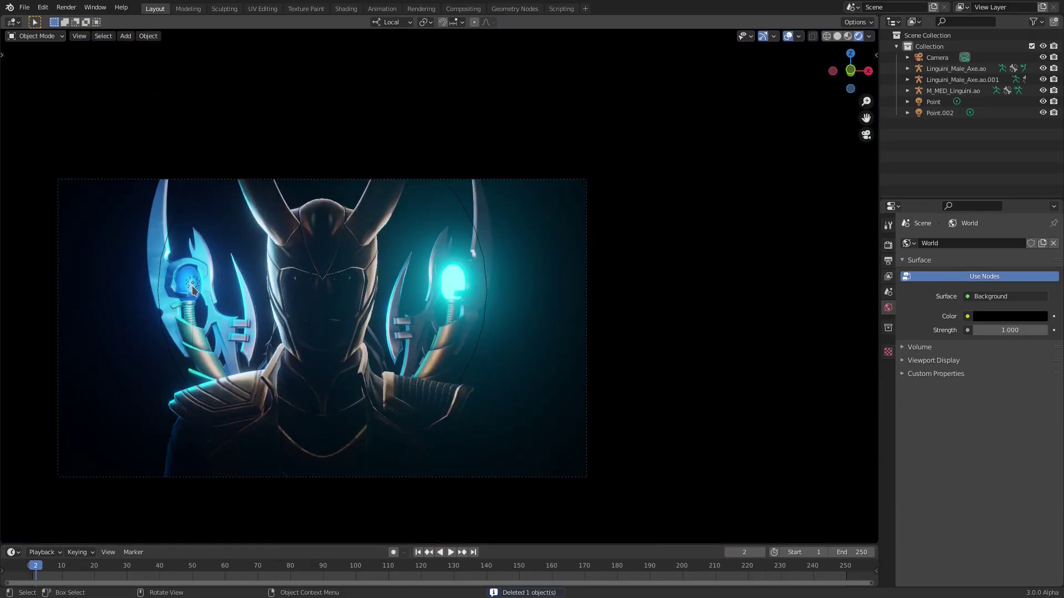
click(193, 289)
key(Delete)
Select the right-hand axe scepter and raise its gem material's emission strength to 84.1
scroll(311, 282, up, 3)
click(560, 301)
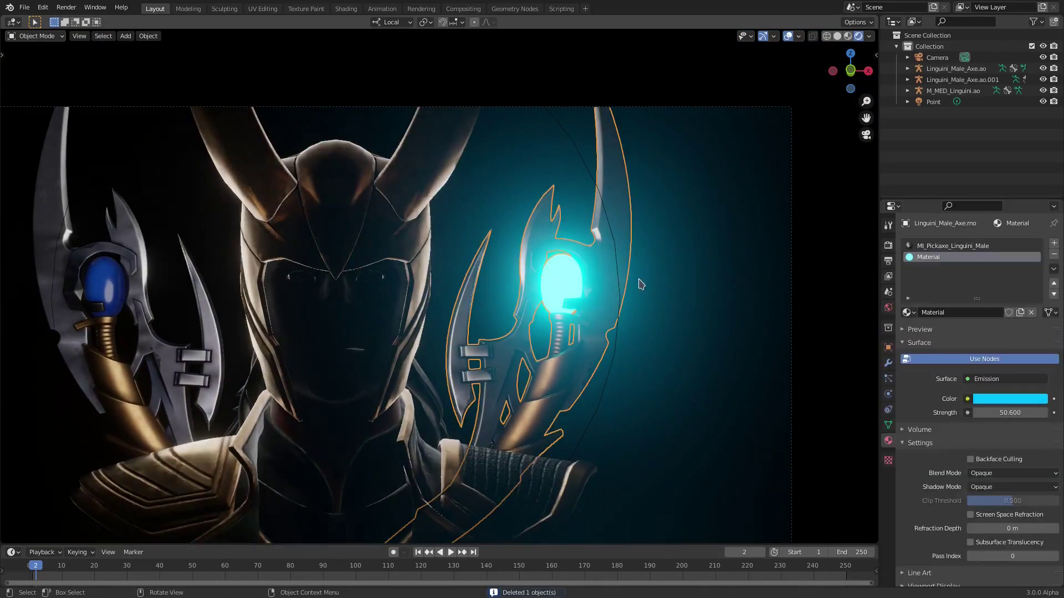
scroll(641, 284, up, 3)
mouse_move(1010, 413)
mouse_down()
mouse_move(1042, 413)
mouse_move(1017, 413)
mouse_up()
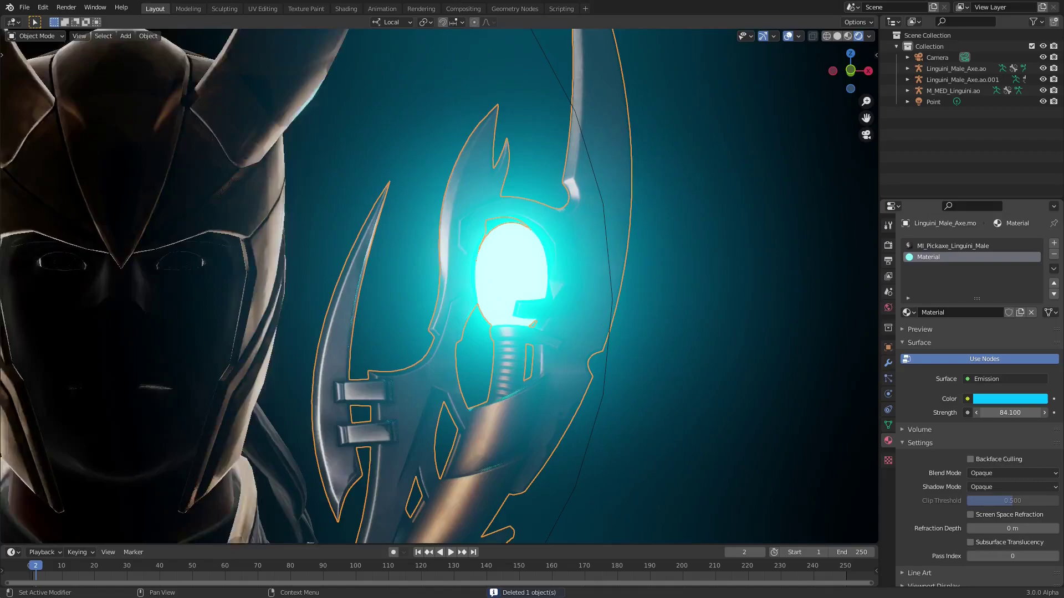
Select the gem's linked geometry in the left-hand axe scepter's mesh and add an empty second material slot
scroll(549, 358, down, 3)
shift+middle_drag(443, 331, 676, 327)
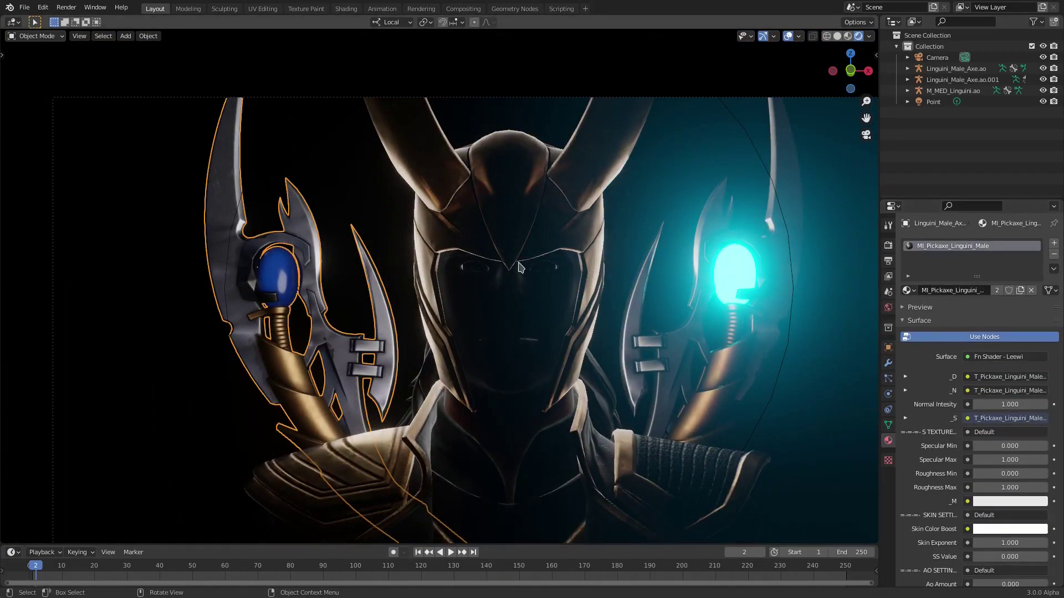
key(Tab)
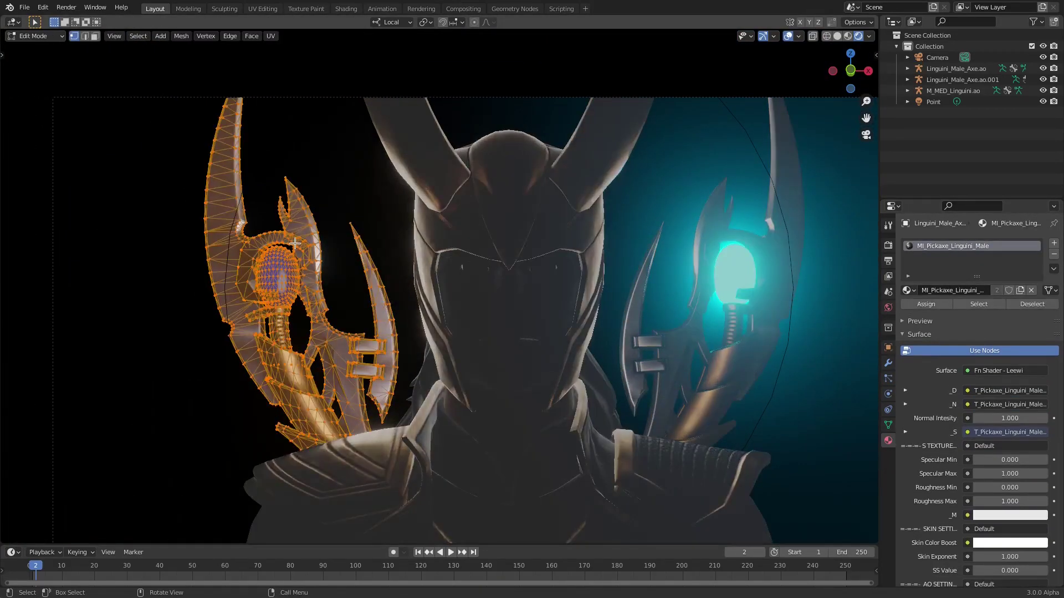
scroll(273, 276, up, 3)
key(alt+a)
key(l)
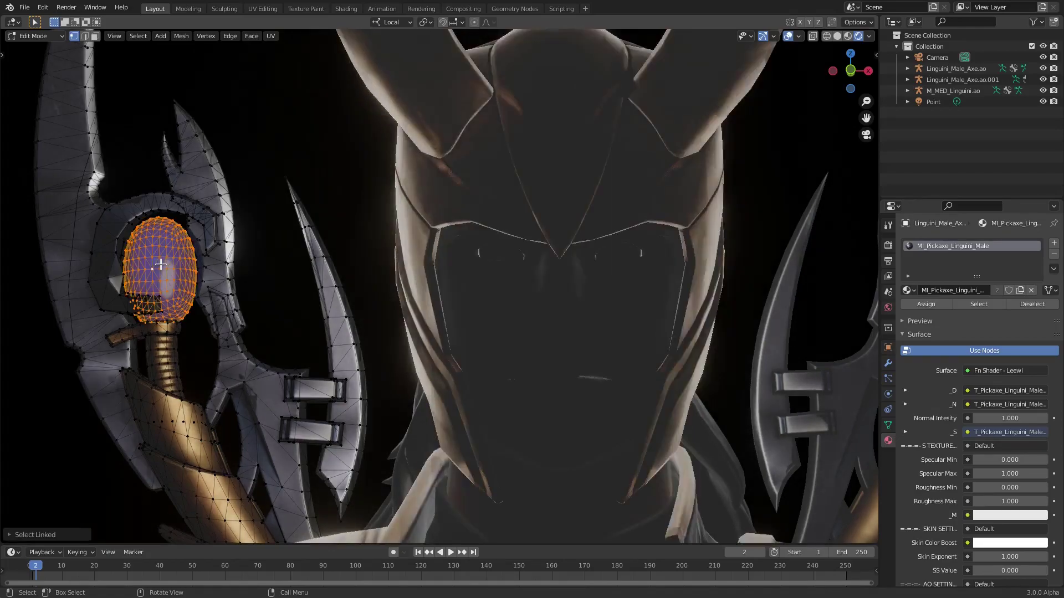
click(1054, 244)
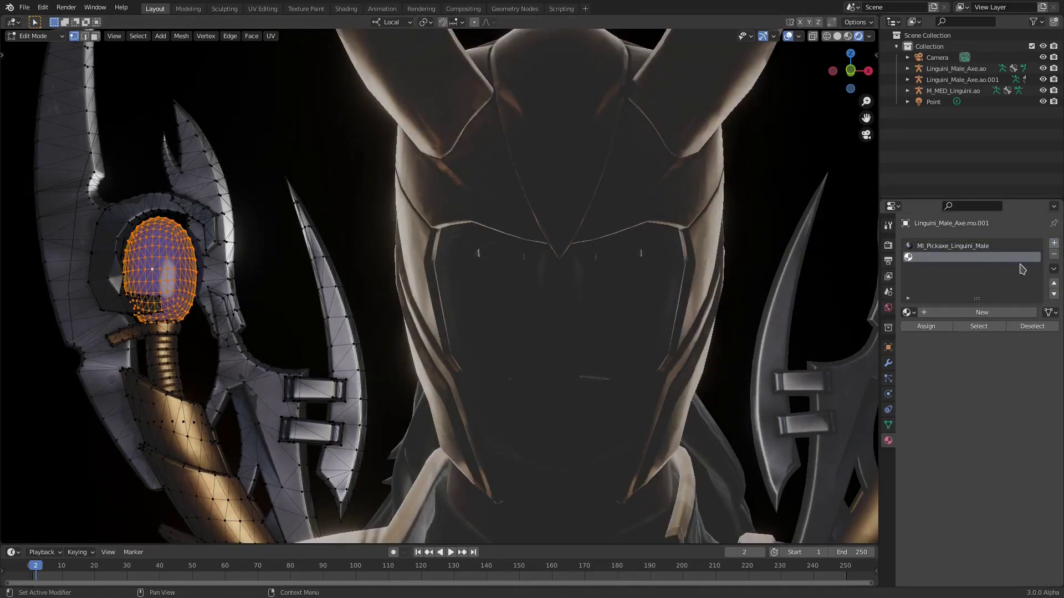
Create a new material in the left-hand axe's second slot and set its surface to Emission
click(970, 314)
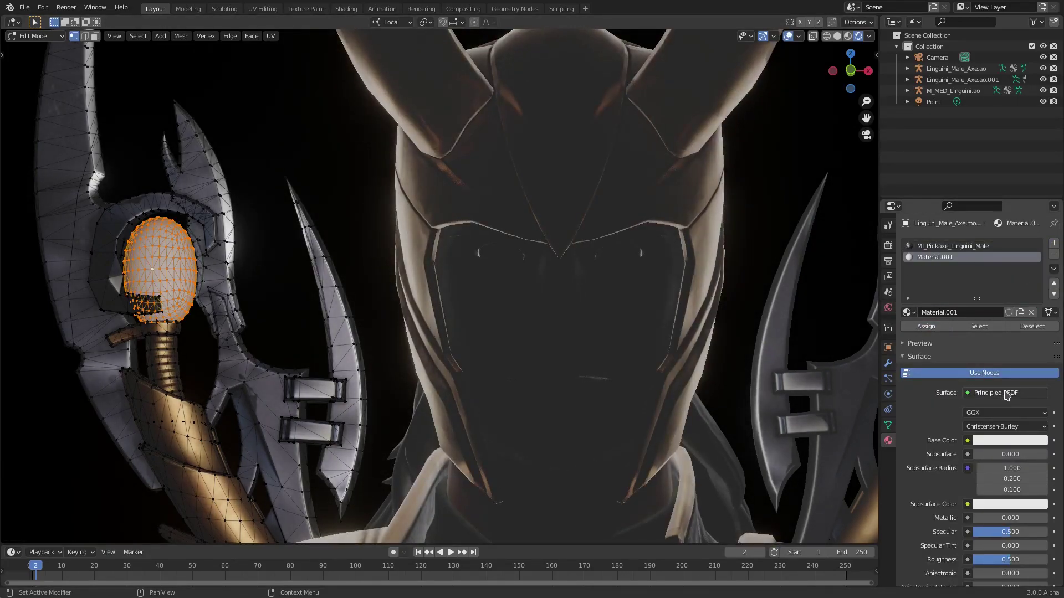
click(1006, 392)
click(853, 176)
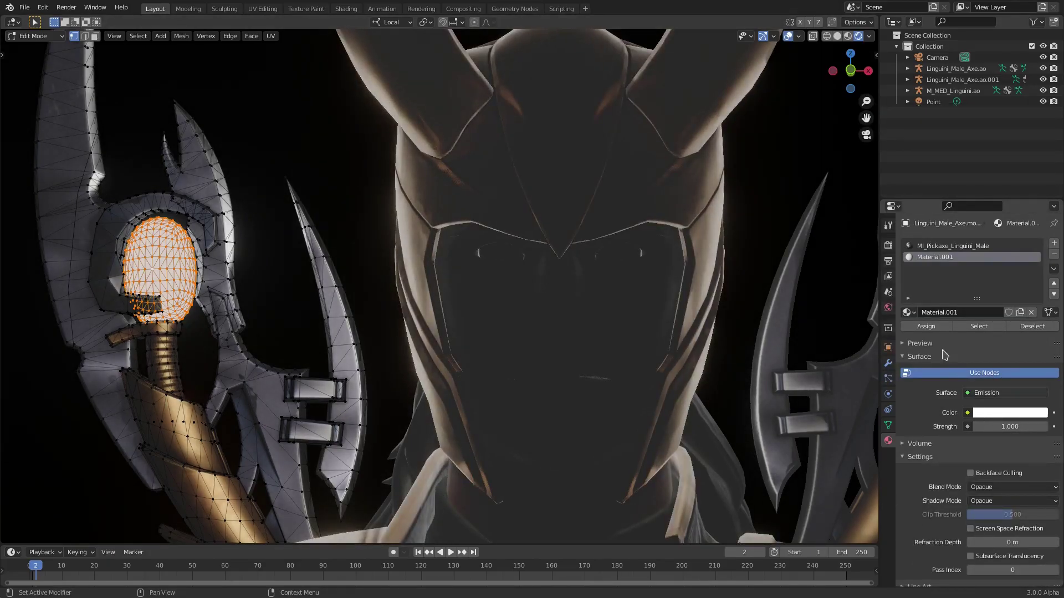
Use the existing cyan emission material named Material for the left-hand gem's slot, return to Object Mode and deselect the axe
click(909, 312)
click(932, 373)
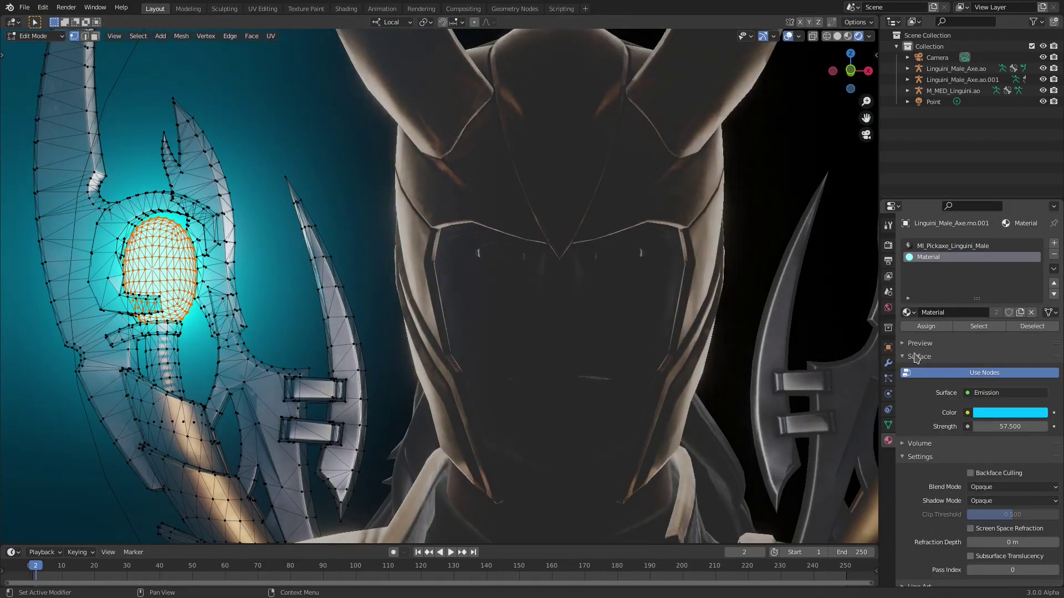
scroll(581, 299, down, 5)
key(Tab)
scroll(584, 304, up, 3)
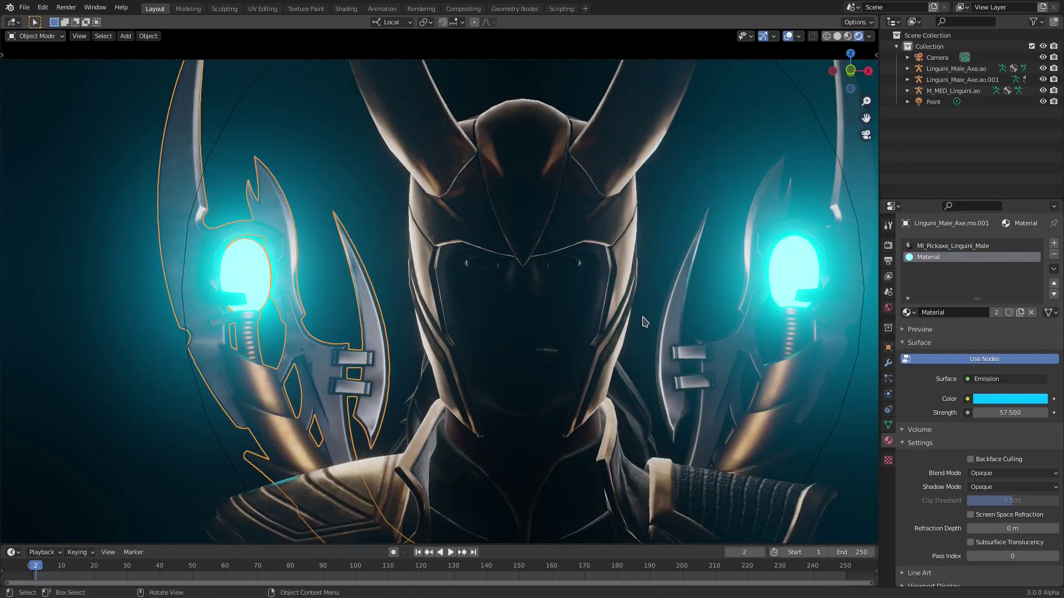
scroll(643, 322, down, 3)
shift+middle_drag(643, 322, 646, 294)
scroll(571, 287, up, 1)
click(751, 325)
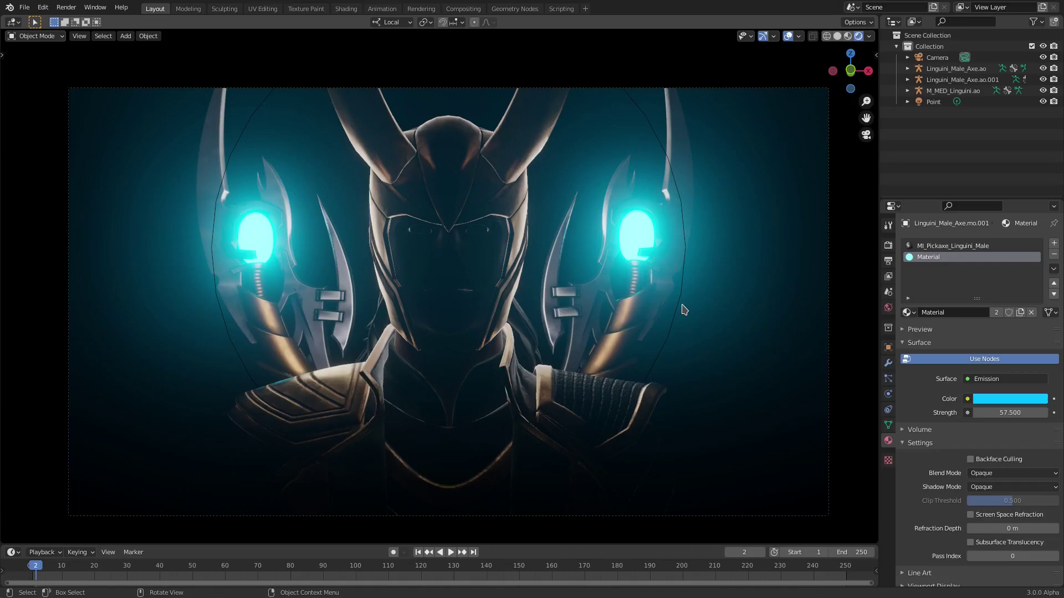
Compare the camera view with Eevee's Bloom switched off and switched back on
click(888, 244)
click(910, 332)
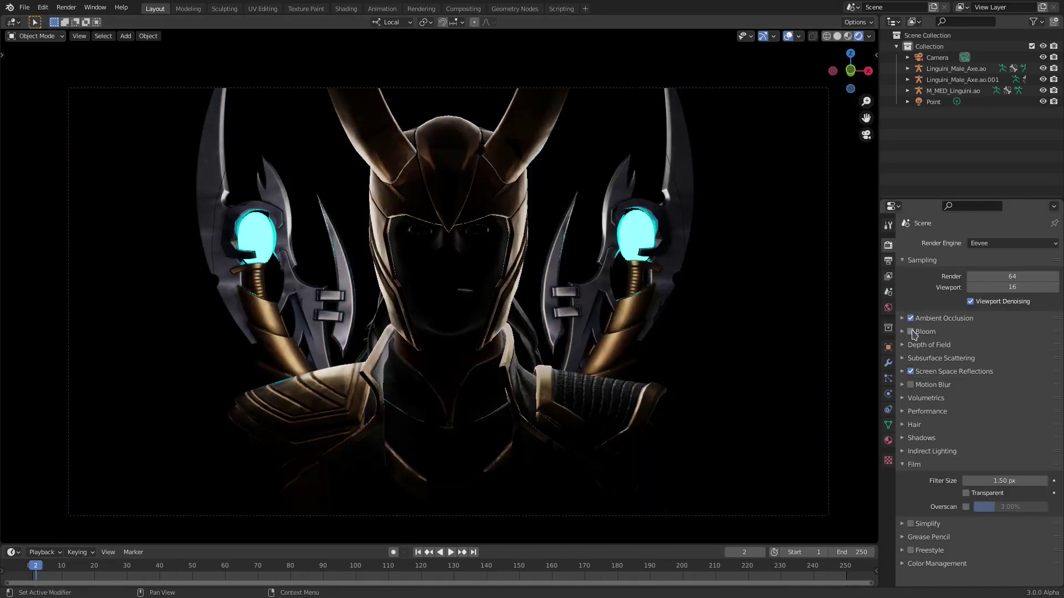
click(910, 331)
scroll(591, 239, up, 2)
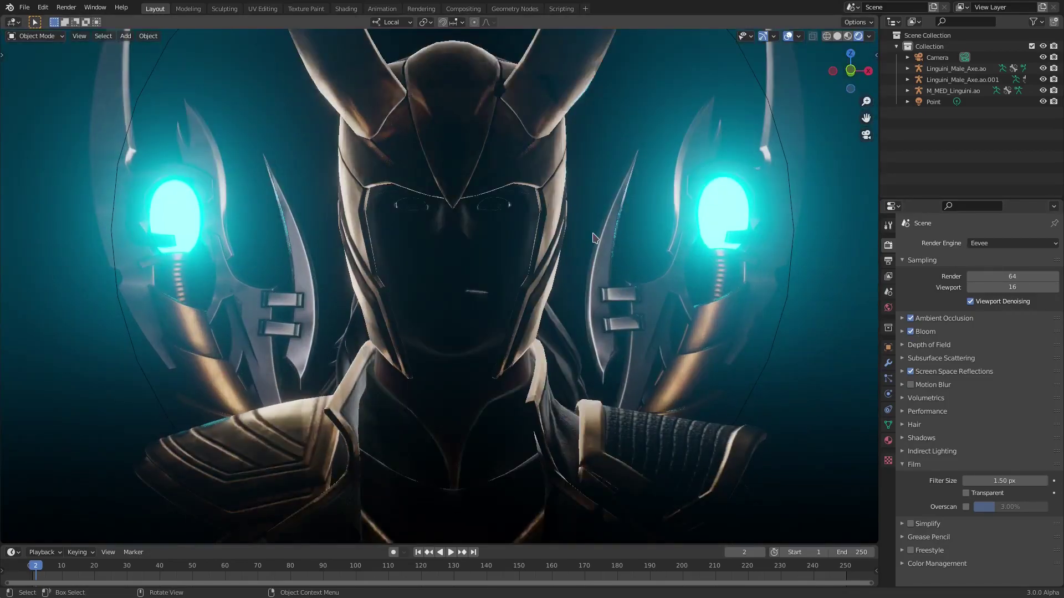
scroll(591, 240, down, 3)
scroll(592, 239, up, 1)
Duplicate the rim point light along local Y to the front of the character's head and return to the camera view
click(689, 256)
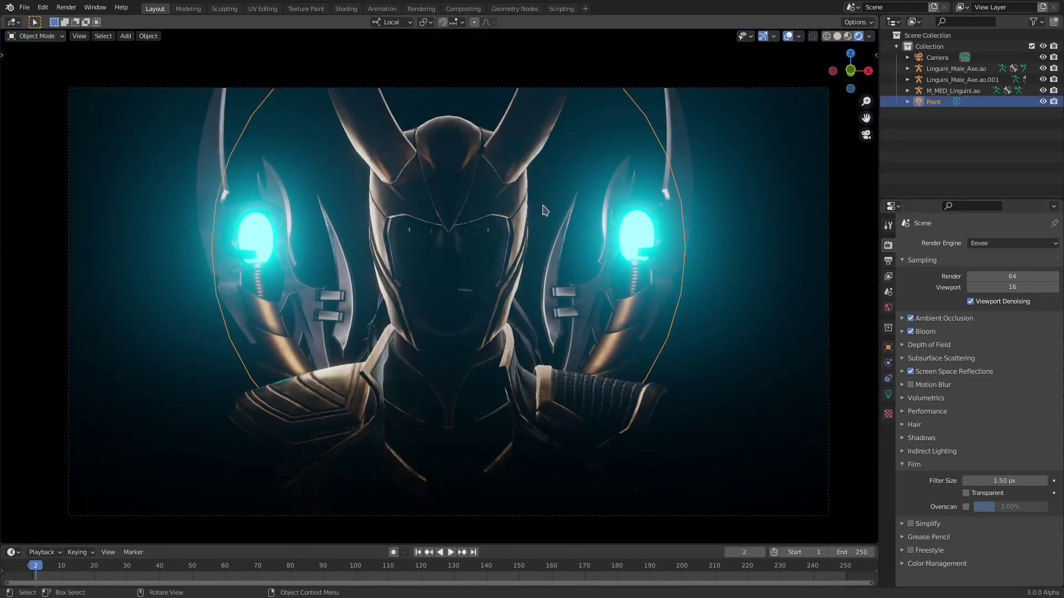
middle_drag(541, 209, 619, 251)
key(shift+d)
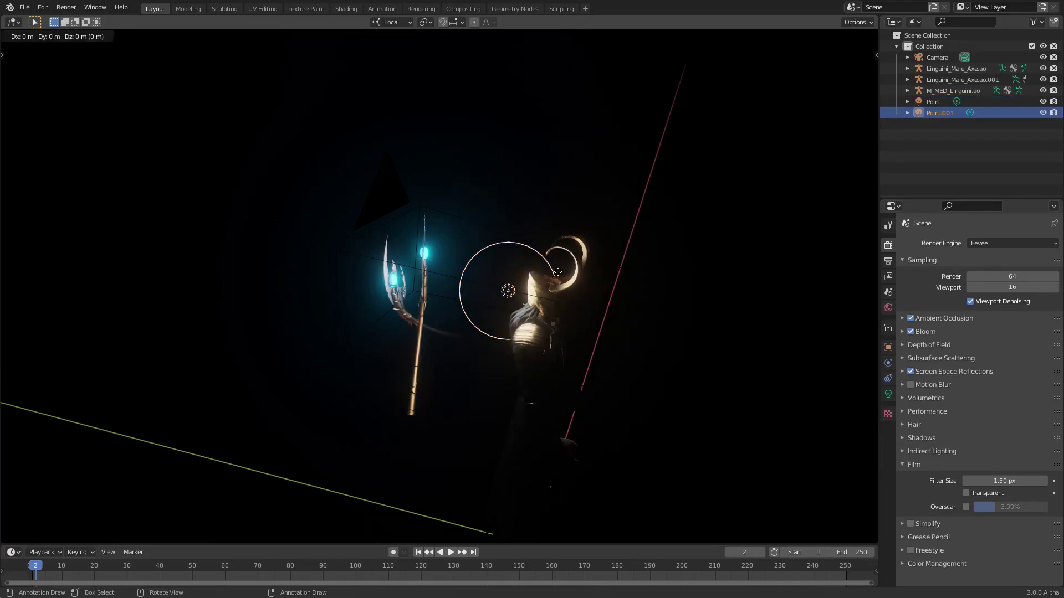
key(y)
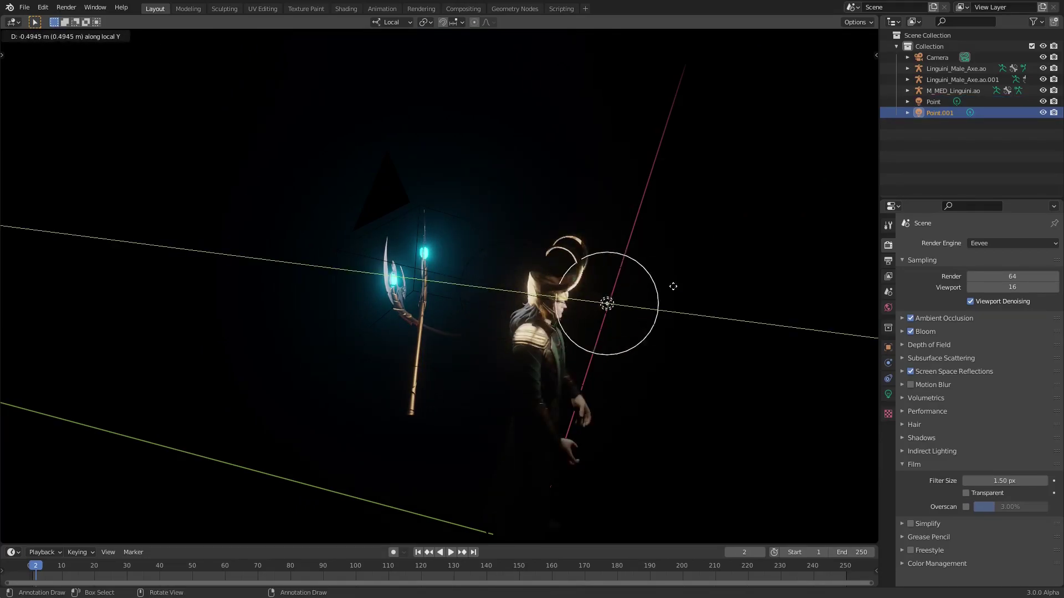
click(705, 299)
key(KP_0)
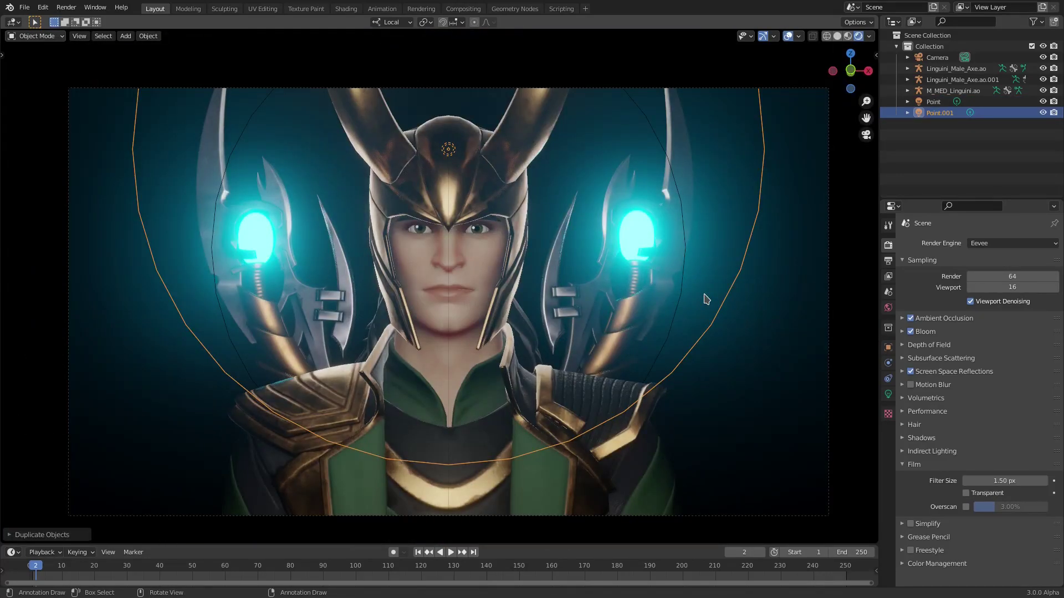
key(g)
key(z)
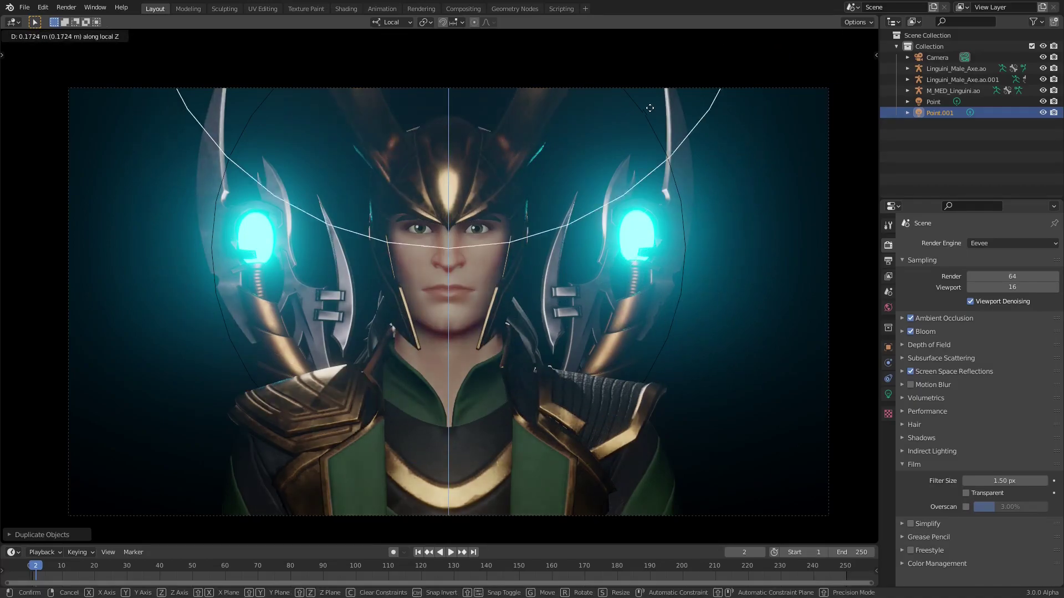
right_click(648, 108)
From a side view, raise the front light above the helmet and adjust its placement, ending in the camera view
middle_drag(548, 210, 655, 279)
key(g)
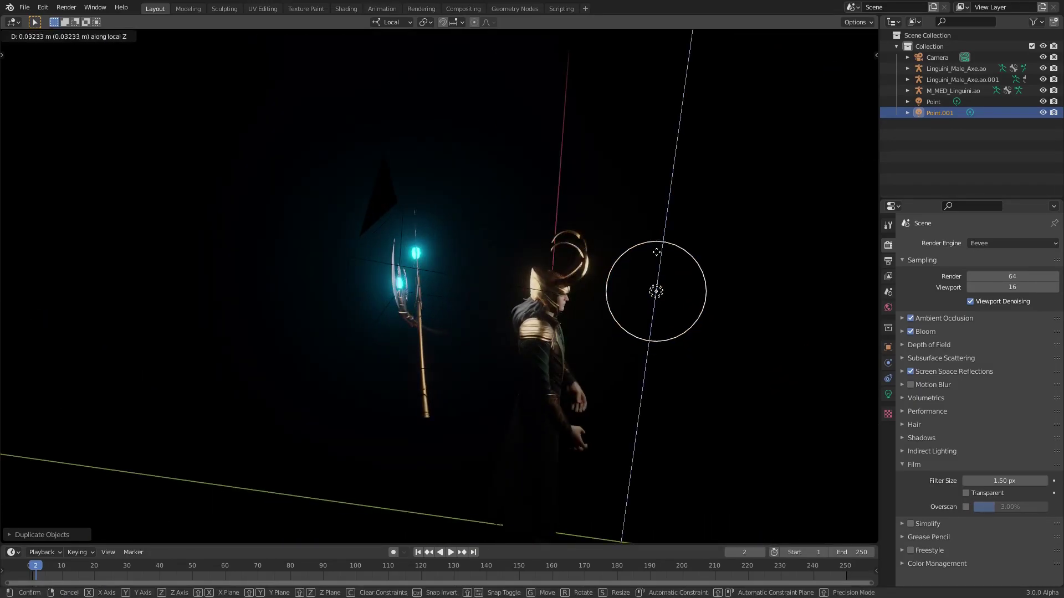
click(668, 215)
key(g)
key(x)
click(676, 240)
key(KP_0)
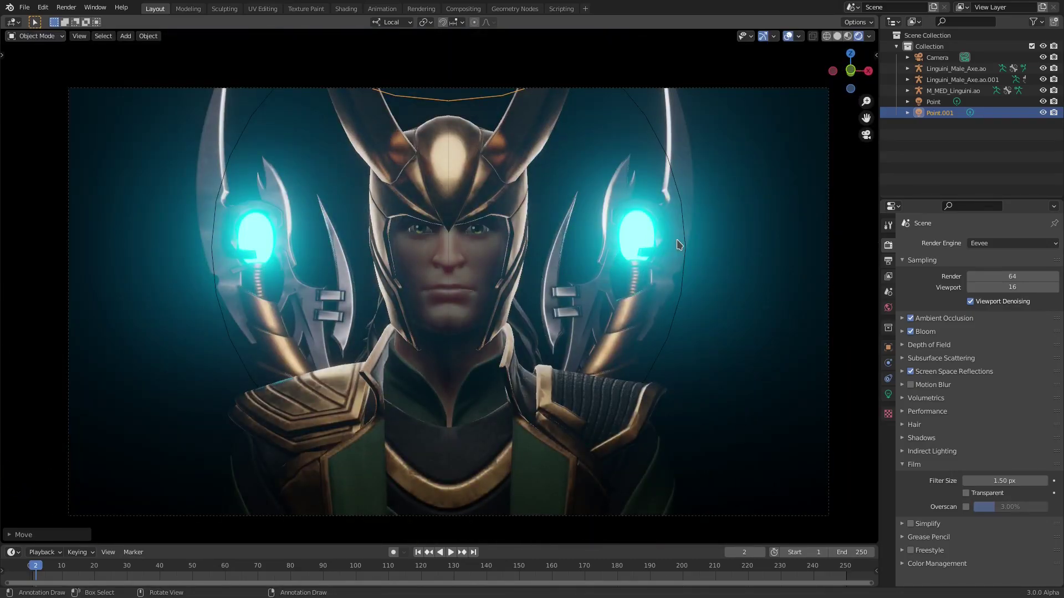
Shift the front light along local Y and compare the character's lighting with that light hidden and shown
key(g)
key(y)
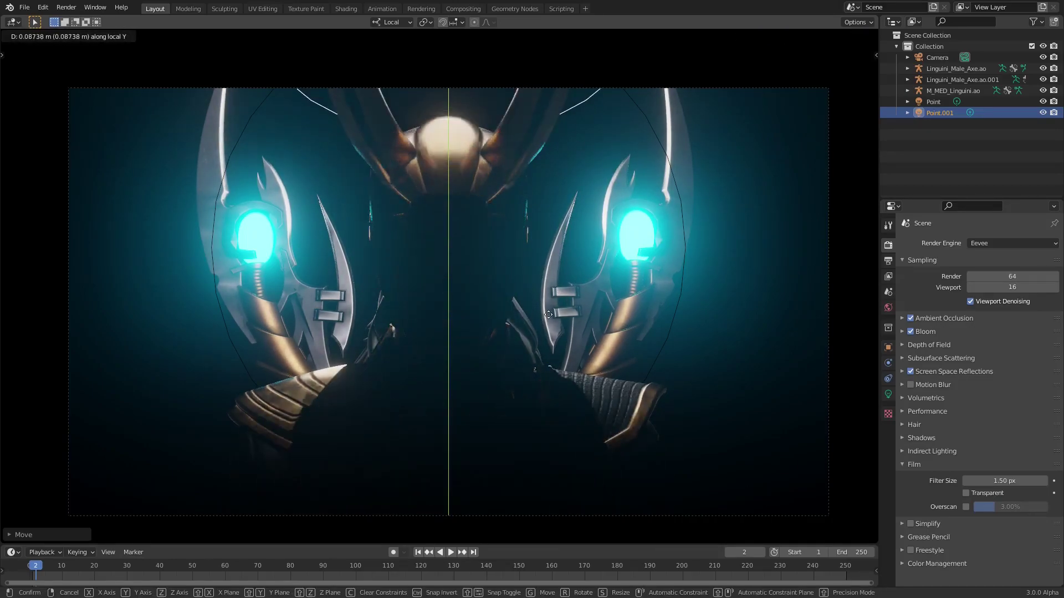
click(550, 234)
key(h)
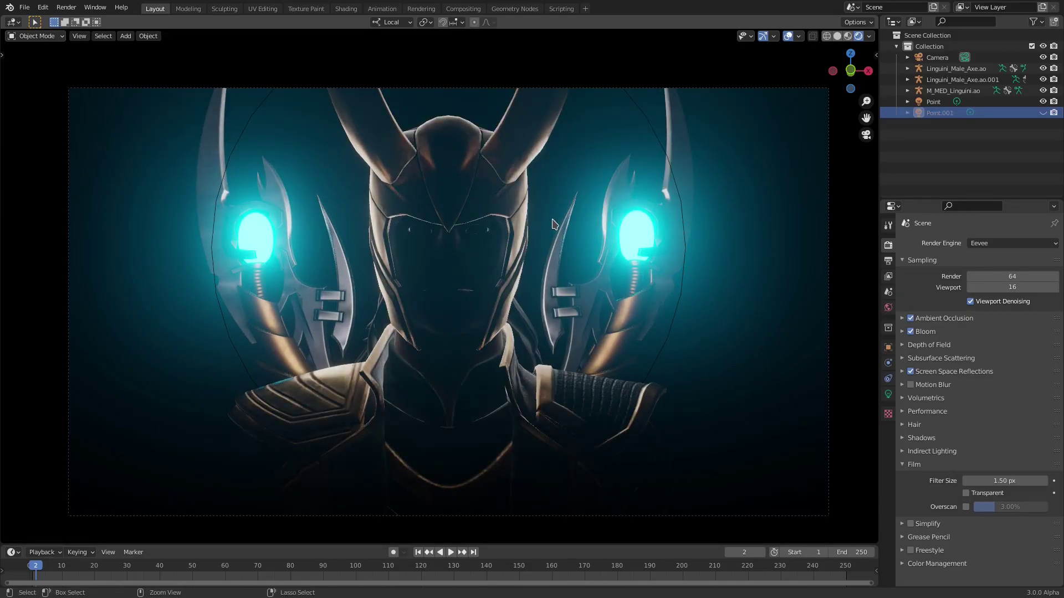
key(alt+h)
Fine-tune the front light's position along local Y in several small moves so it lights the helmet and face
key(g)
key(y)
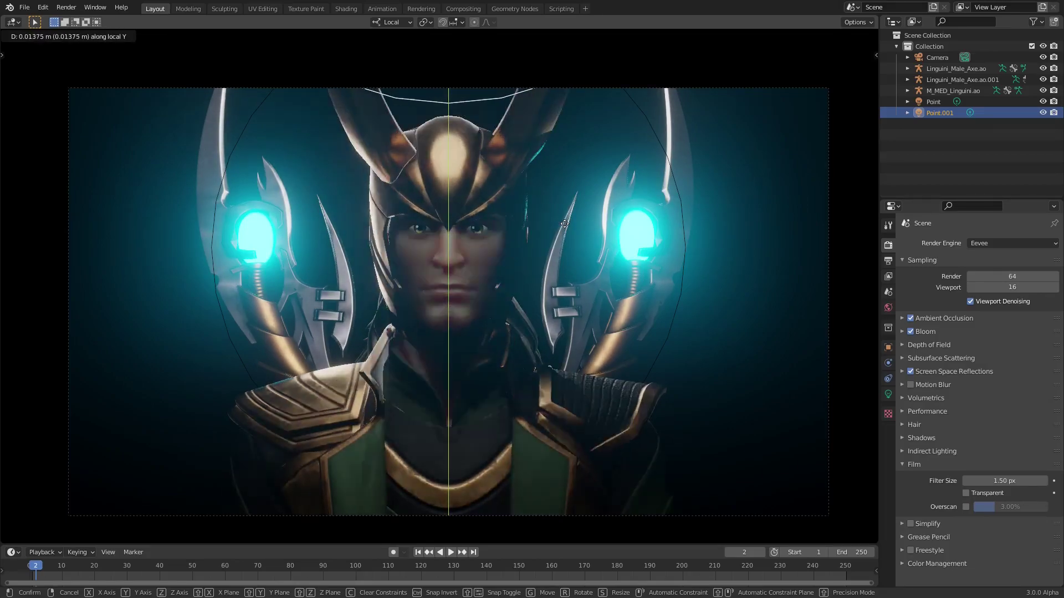
click(554, 255)
key(g)
key(y)
click(551, 258)
key(g)
key(y)
click(554, 277)
Move the front light along global Y and refine its placement above the horns from a side view
key(g)
key(y)
key(y)
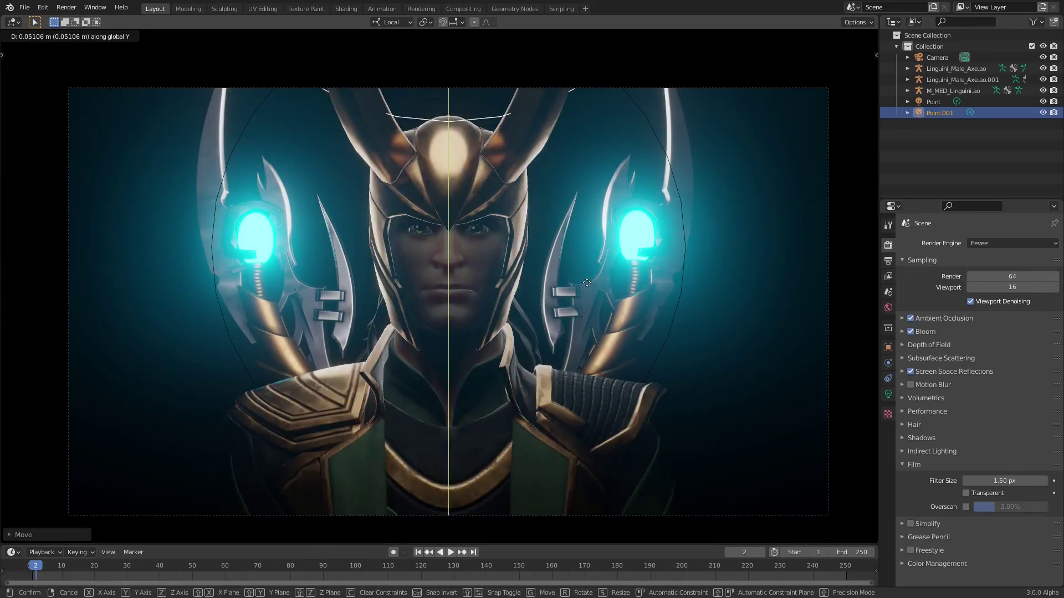
click(587, 282)
middle_drag(508, 244, 523, 235)
key(g)
key(x)
click(518, 229)
Duplicate the front light downward along Z to sit in front of the face and return to the camera view
key(shift+d)
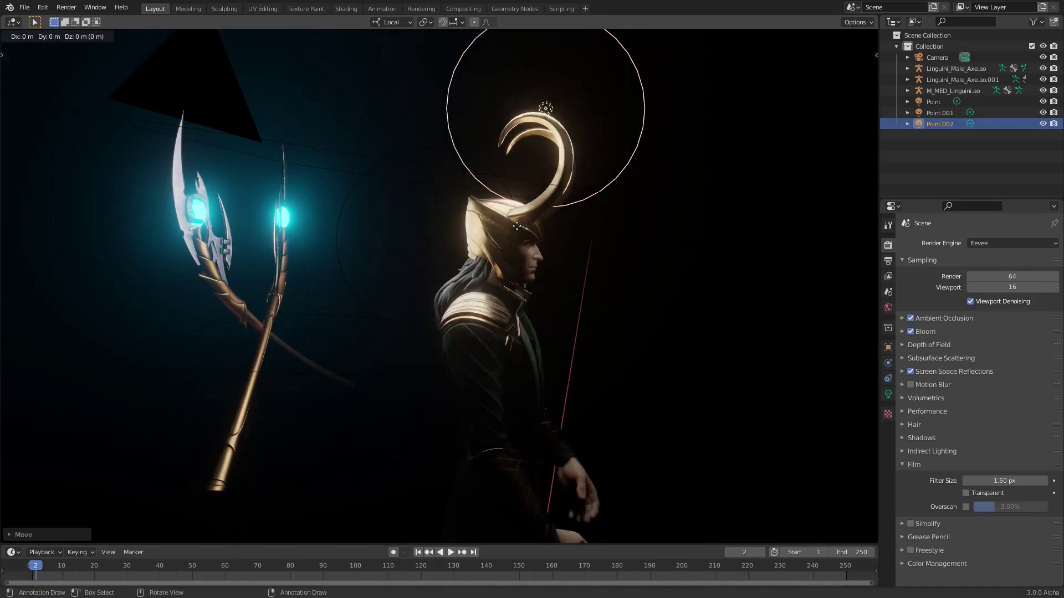
key(z)
click(522, 380)
key(g)
click(522, 379)
key(KP_0)
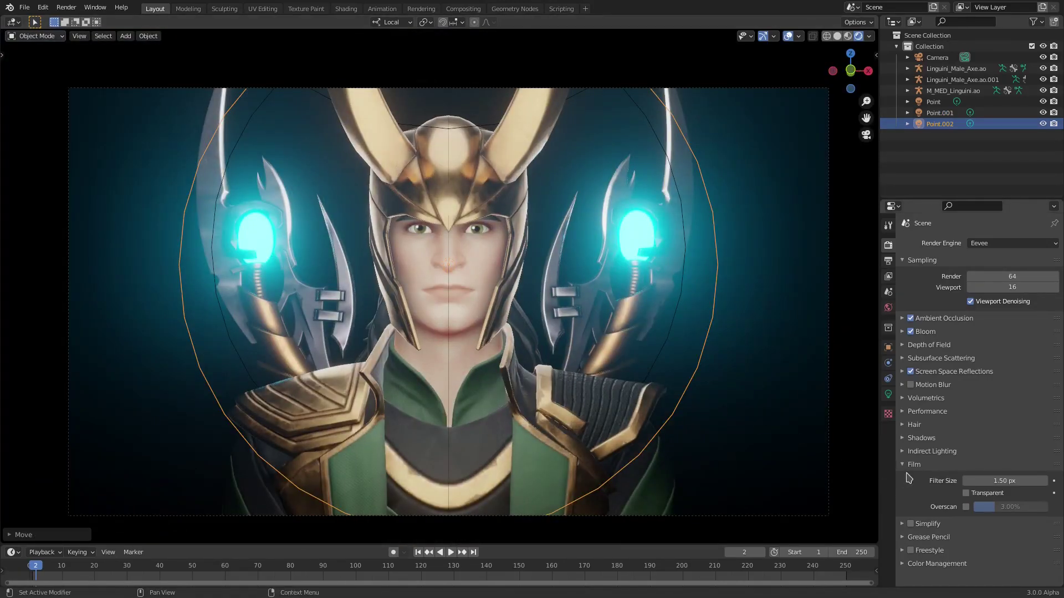
Set the face light's radius to 0.03 m and its power to 100 mW
click(888, 394)
mouse_move(1004, 316)
mouse_down()
mouse_move(967, 316)
mouse_move(1024, 316)
mouse_up()
drag(1018, 374, 977, 374)
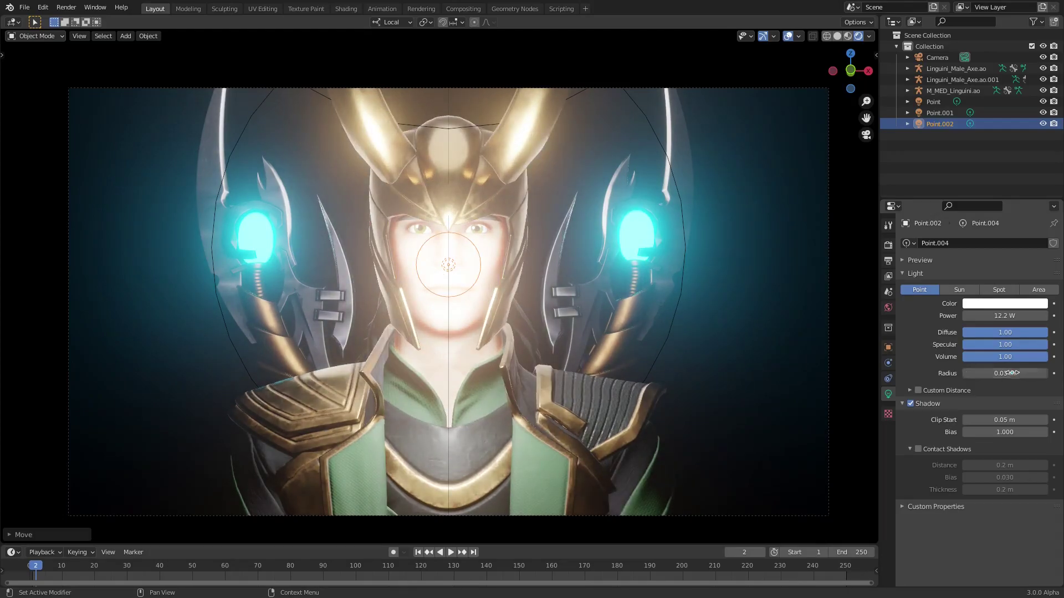
drag(1005, 316, 966, 316)
Raise the face light slightly along global Z to nose level, deselect it and check the framed shot
key(g)
key(z)
key(z)
click(602, 260)
scroll(501, 178, up, 5)
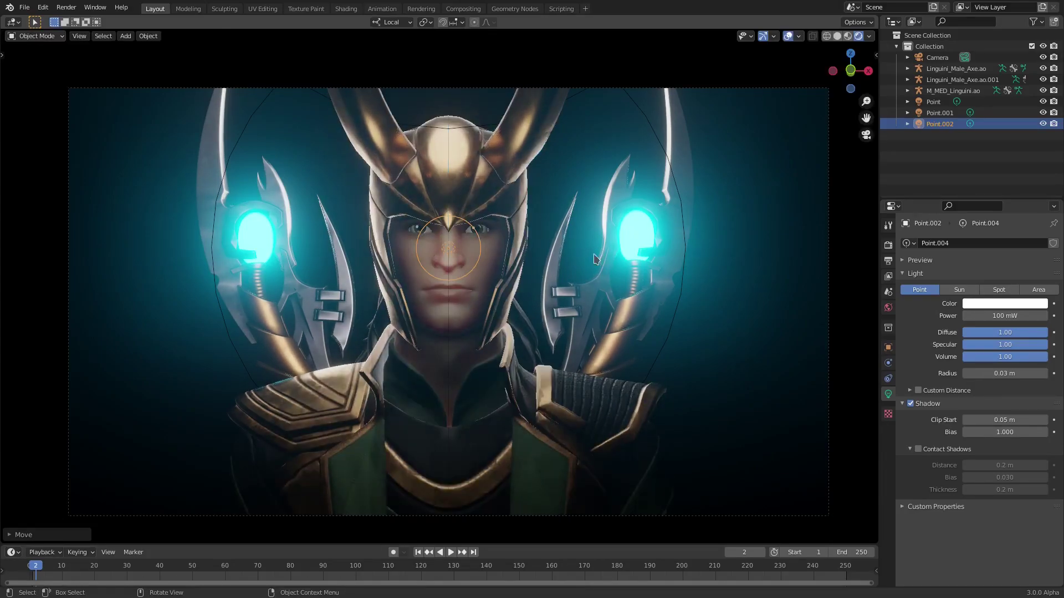
scroll(550, 266, down, 8)
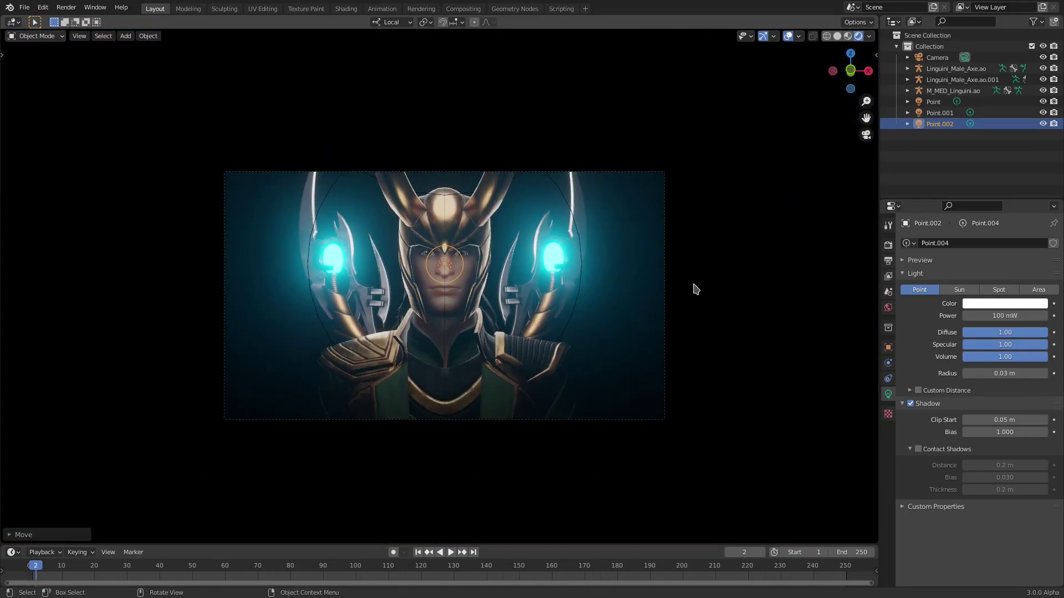
click(694, 291)
scroll(694, 293, up, 4)
scroll(693, 291, down, 2)
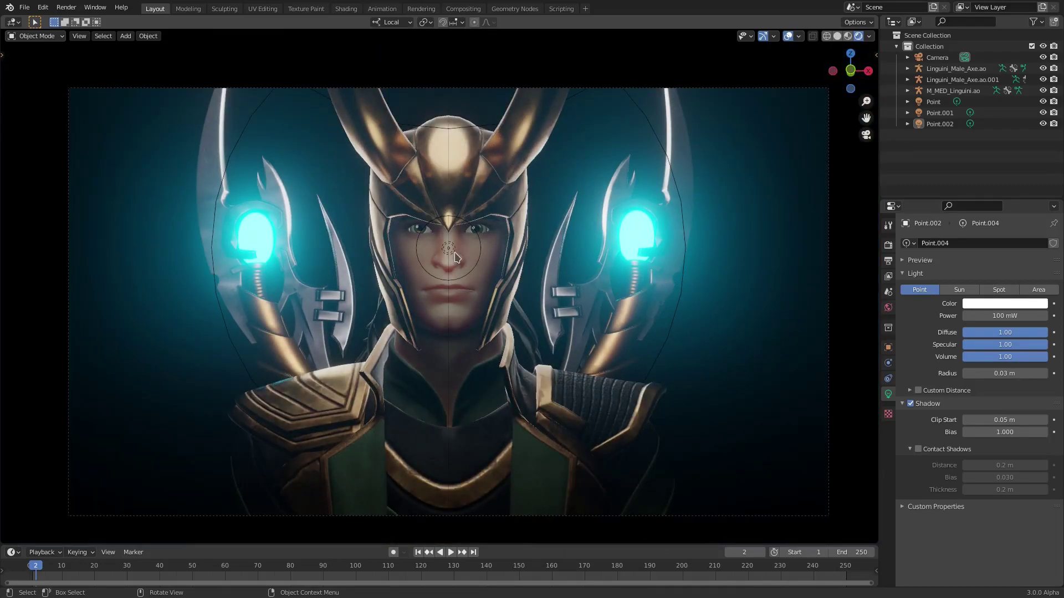
Compare the face with the face light hidden and shown, and with its shadow switched off and on
click(451, 255)
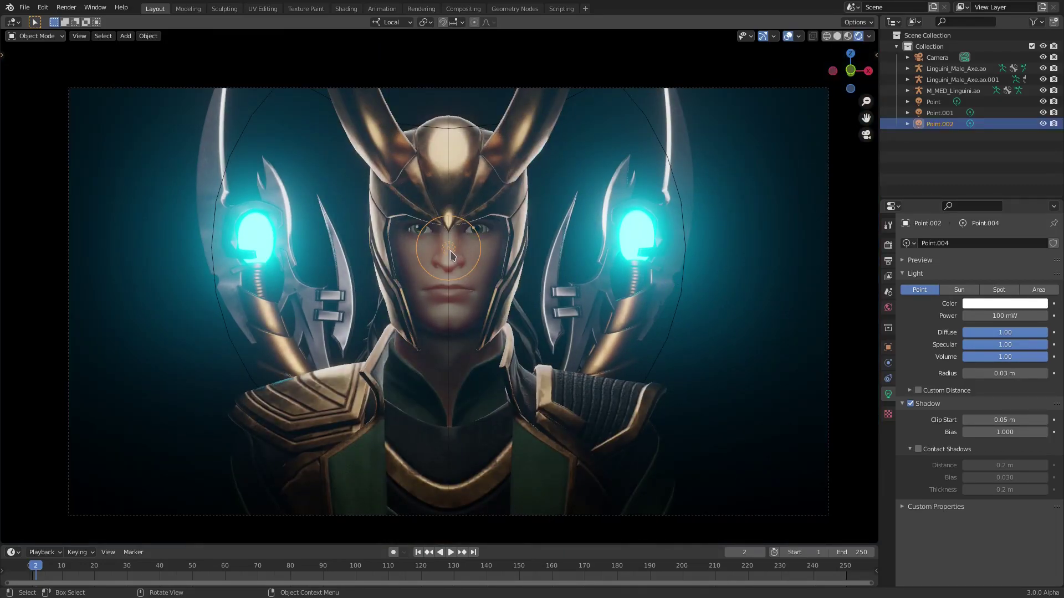
key(h)
key(alt+h)
key(g)
key(Escape)
key(h)
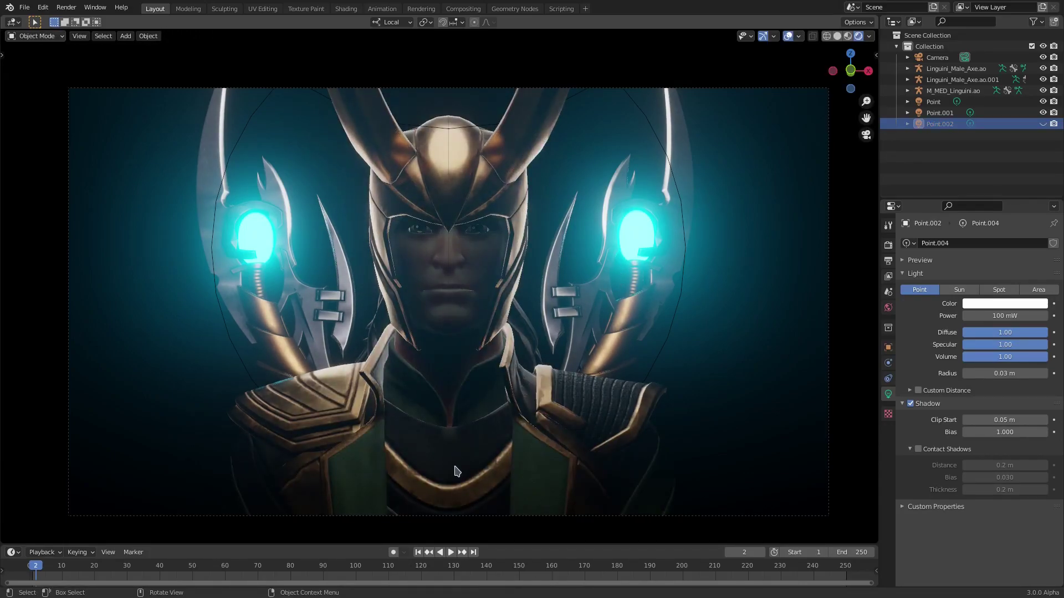
key(alt+h)
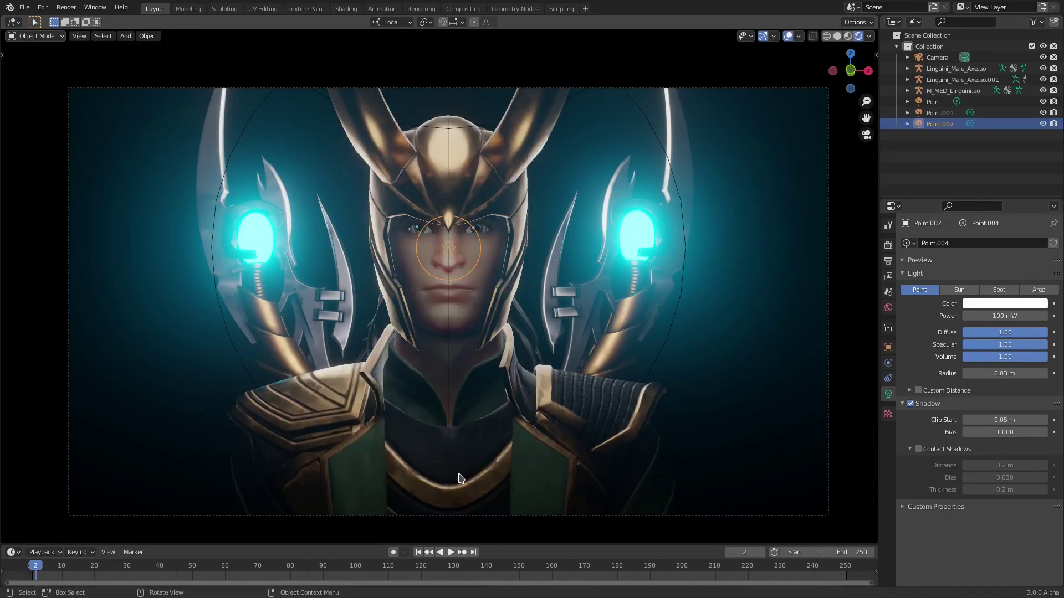
click(911, 404)
click(911, 403)
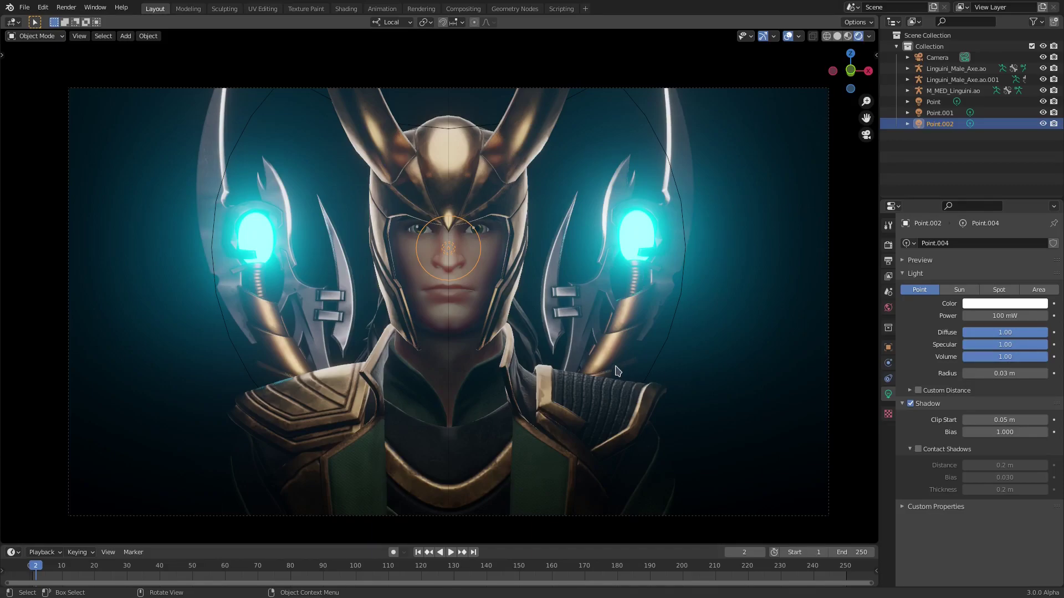
Select the rim light behind the head and place a duplicate of it beside the character's left shoulder
middle_drag(613, 371, 521, 327)
scroll(499, 288, up, 4)
click(468, 264)
click(514, 262)
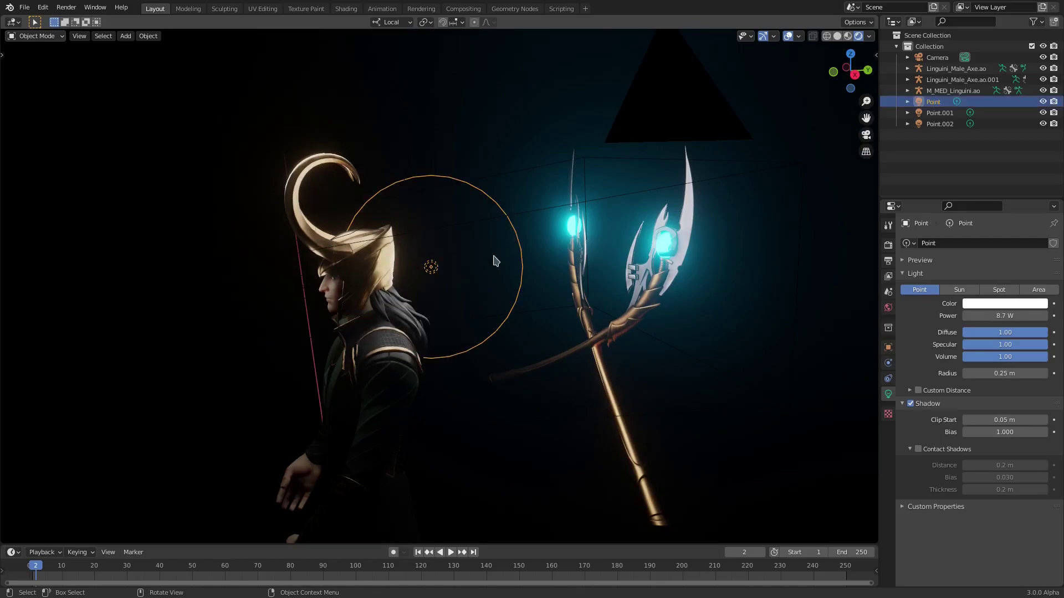
middle_drag(490, 270, 609, 277)
key(shift+d)
click(664, 321)
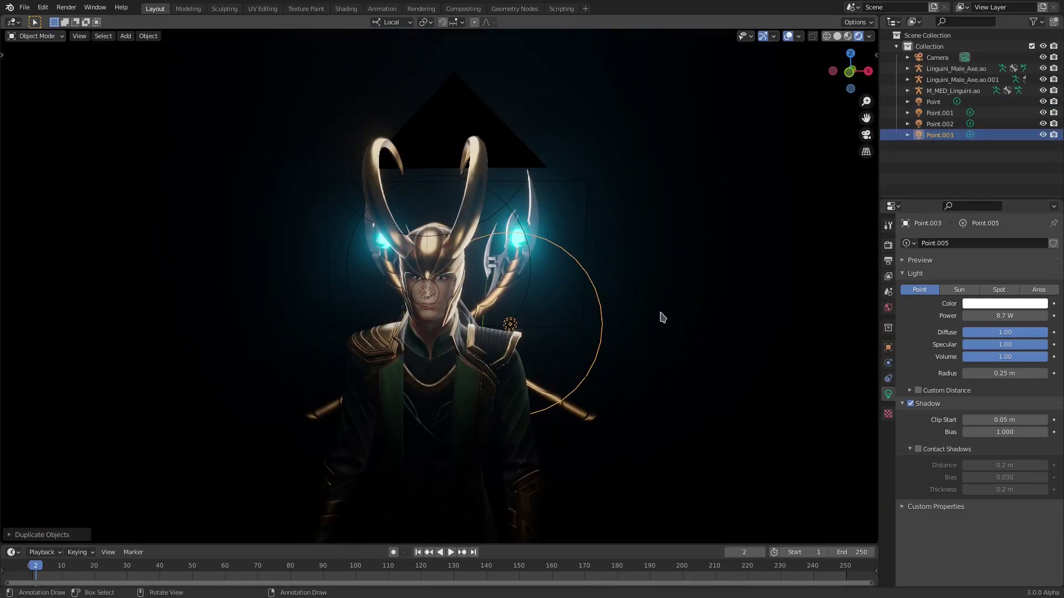
In the front view, reposition the duplicated light next to the ribbed shoulder plate
scroll(663, 317, up, 2)
scroll(580, 319, up, 5)
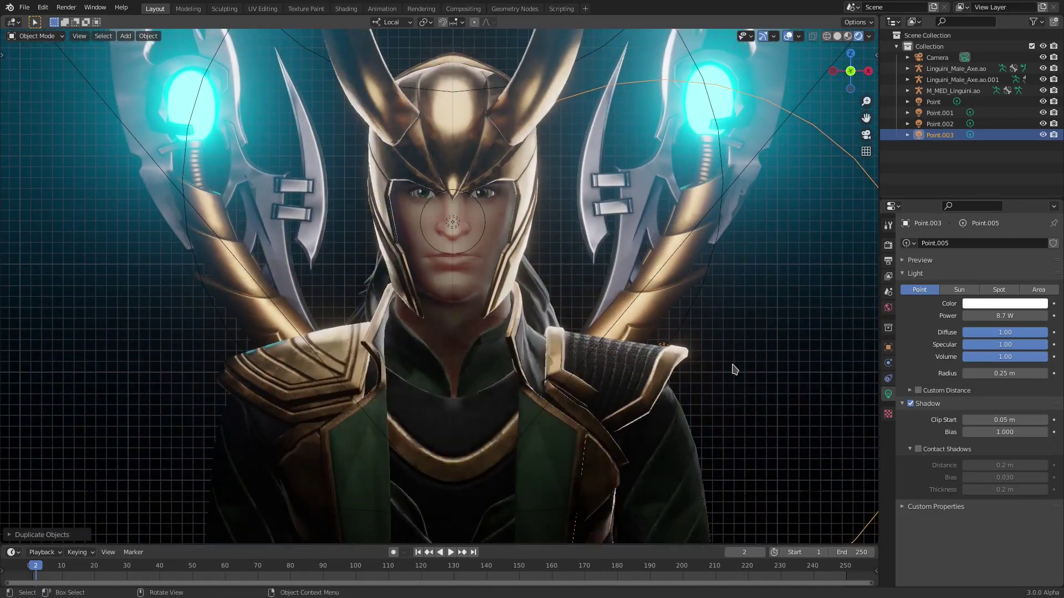
key(g)
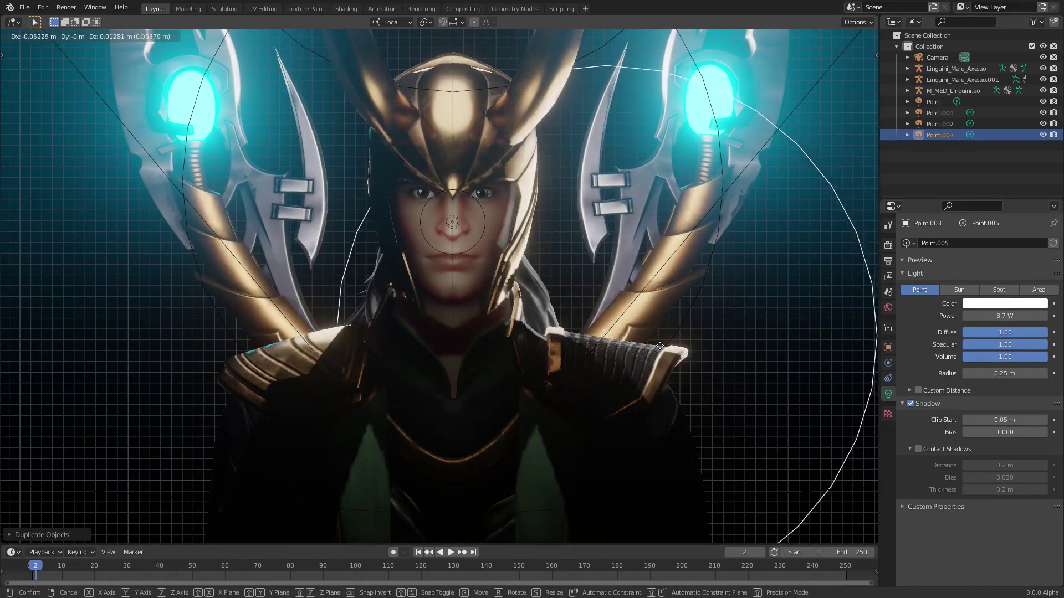
click(697, 355)
Move the shoulder light along global Y, and place it just above the ribbed shoulder plate in the camera view
middle_drag(697, 355, 582, 365)
key(g)
key(y)
key(y)
click(422, 379)
key(KP_0)
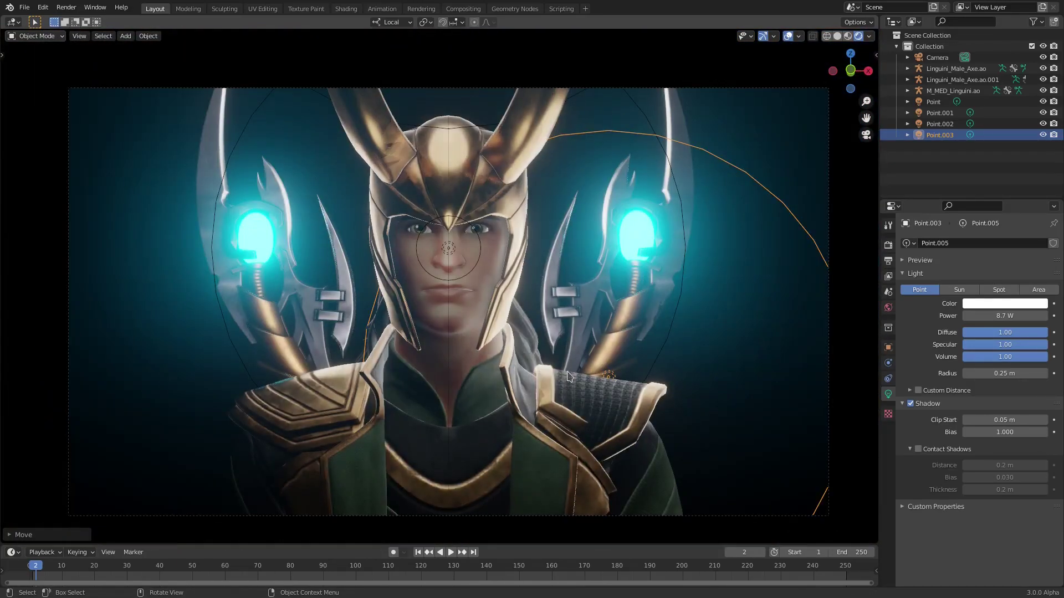
key(g)
click(633, 387)
Set the shoulder light's radius to 0.11 m, power to 3.7 W and color to cyan-blue with hue 0.578 and saturation 1
mouse_move(1000, 373)
mouse_down()
mouse_move(941, 373)
mouse_move(1001, 373)
mouse_up()
drag(1011, 313, 991, 314)
click(1006, 303)
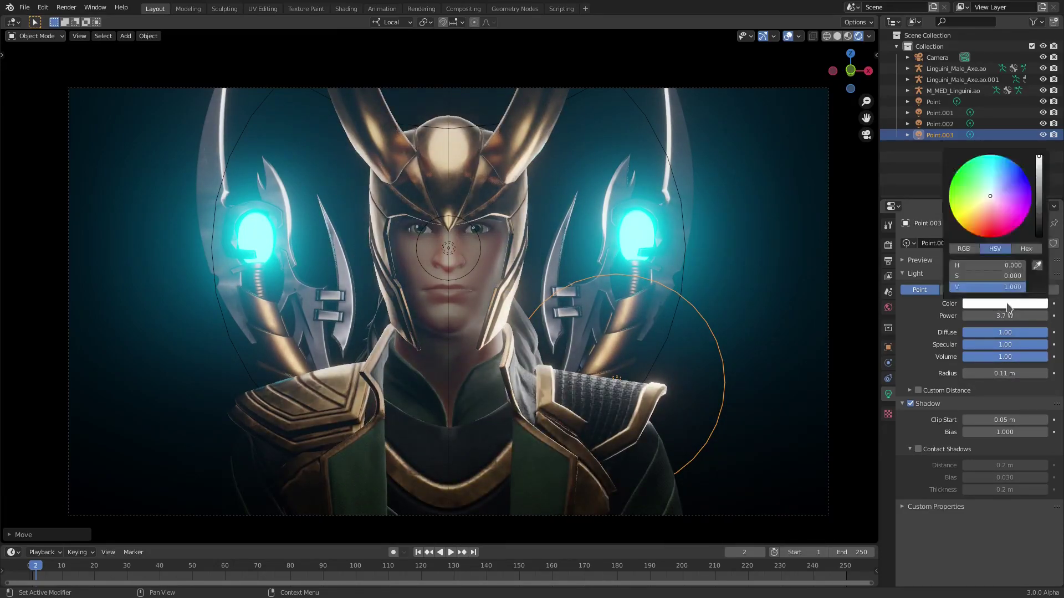
drag(999, 172, 1000, 155)
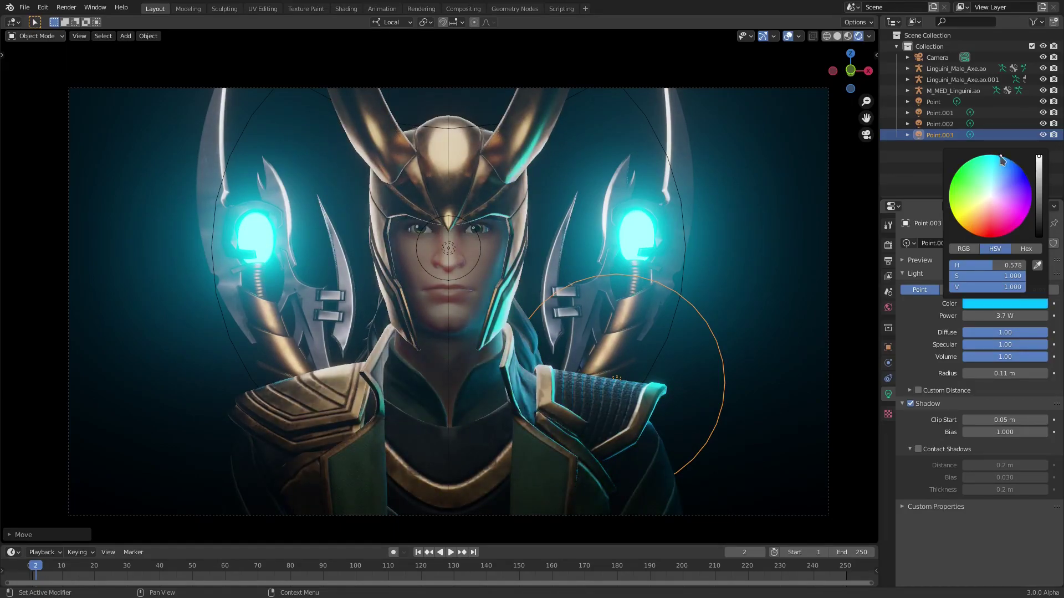
Set the shoulder light's power to 500 mW and radius to 0.1 m, and move it beside the helmet's cheek guard
mouse_move(1013, 373)
mouse_down()
mouse_move(995, 373)
mouse_move(1019, 373)
mouse_up()
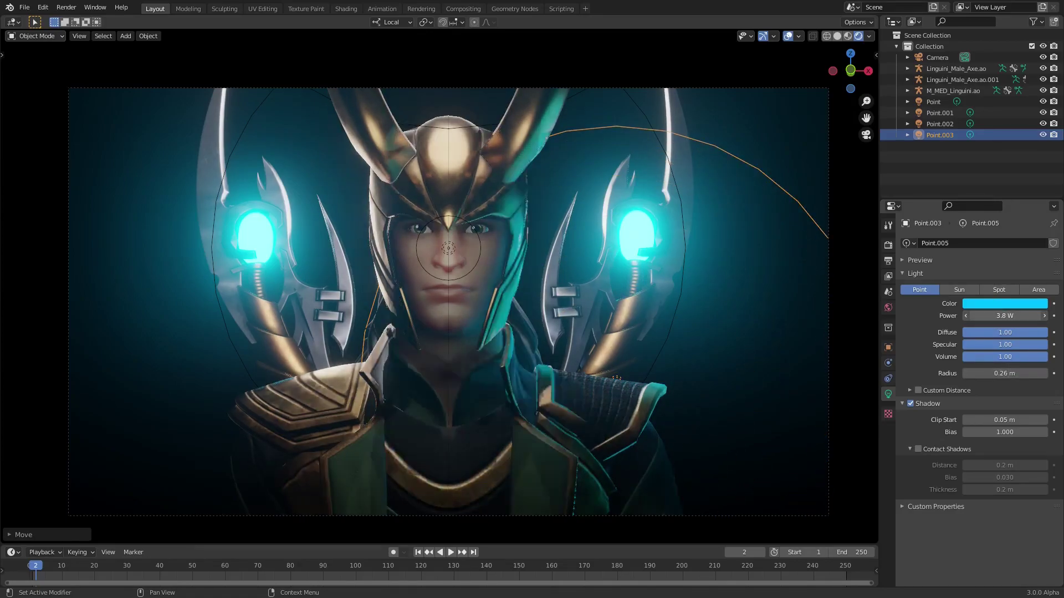
drag(1004, 315, 986, 316)
drag(1005, 373, 989, 373)
drag(1004, 315, 1006, 315)
key(g)
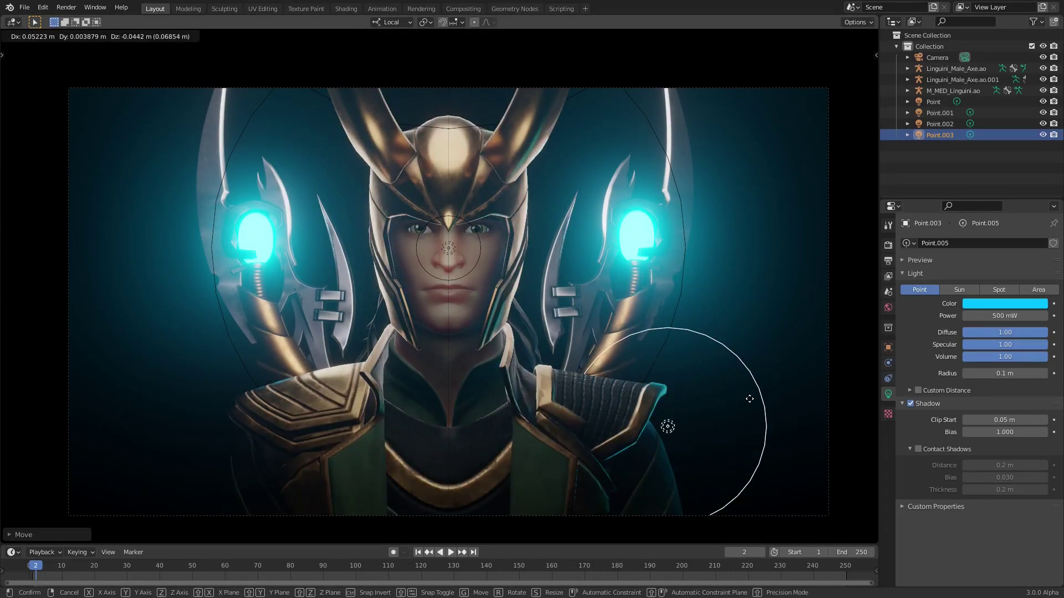
click(637, 279)
Duplicate the cyan light and place the copy between the opposite axe blade and the helmet's horn
key(shift+d)
click(428, 270)
click(432, 271)
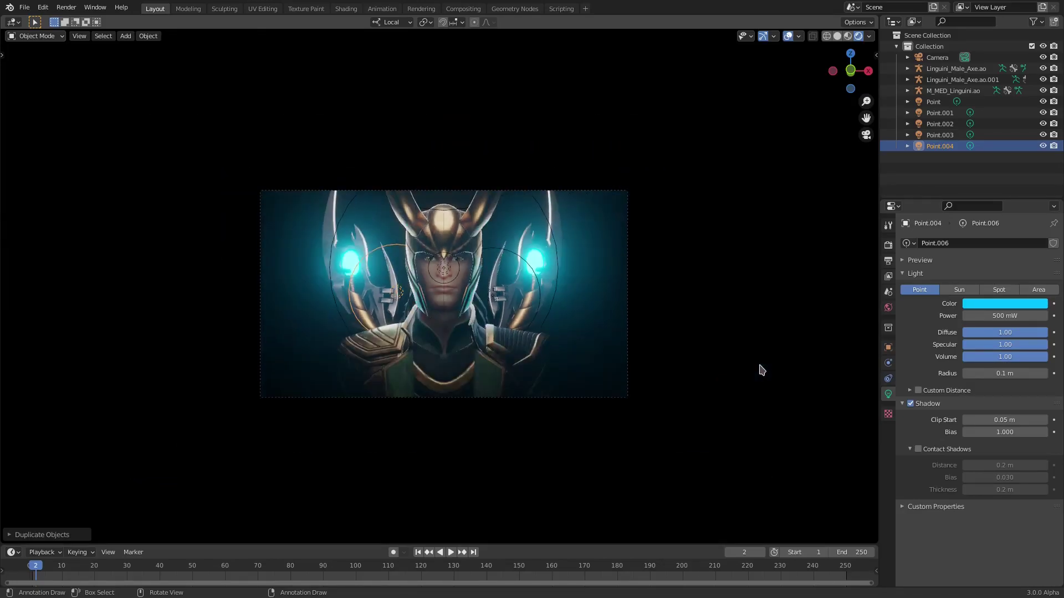
key(g)
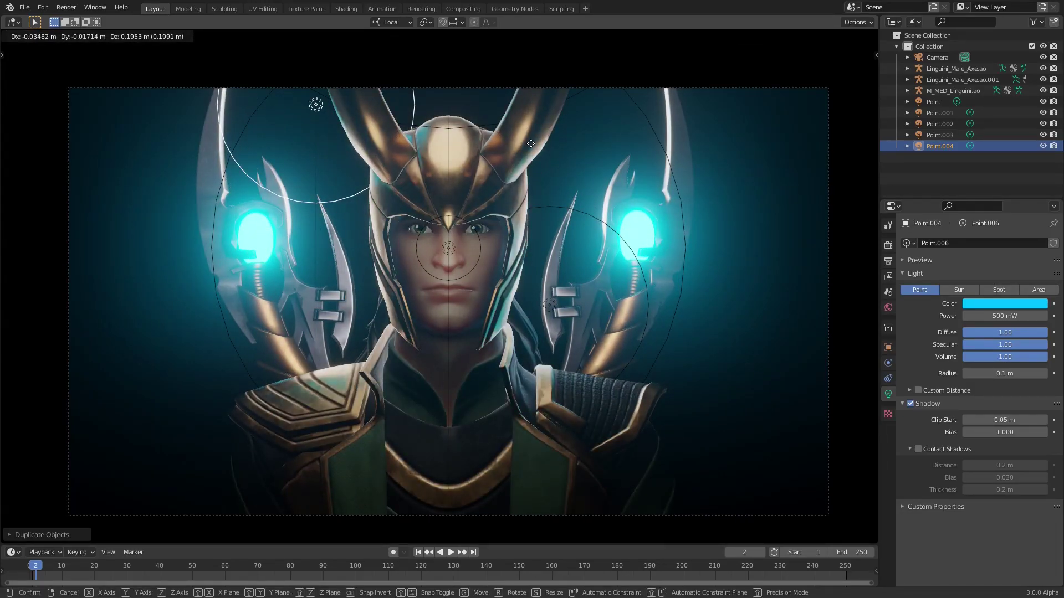
click(530, 143)
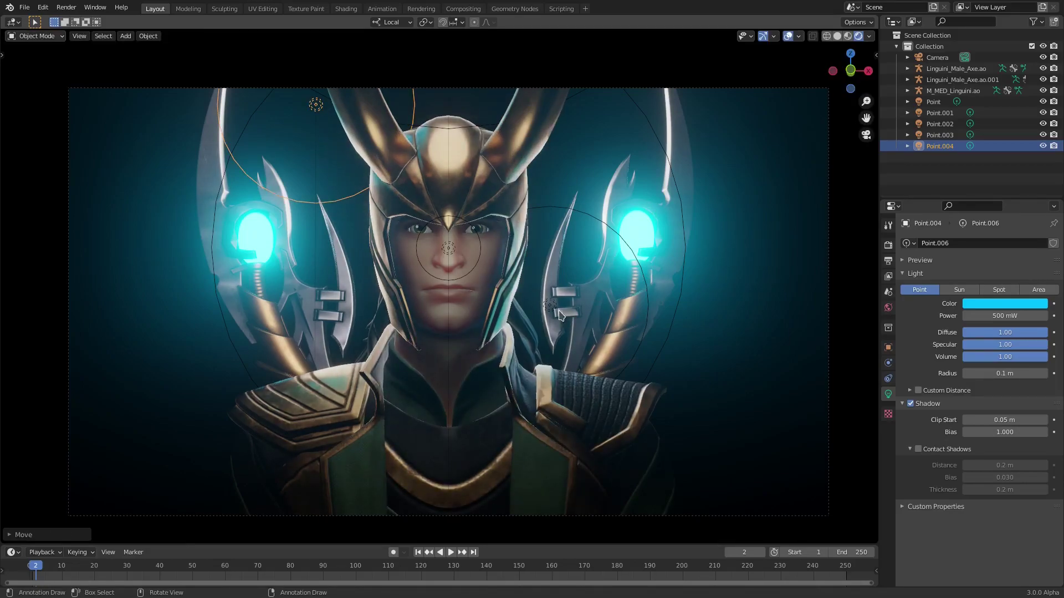
Duplicate the horn-side cyan light and place the copy just above the gold layered shoulder plate
key(shift+d)
click(570, 546)
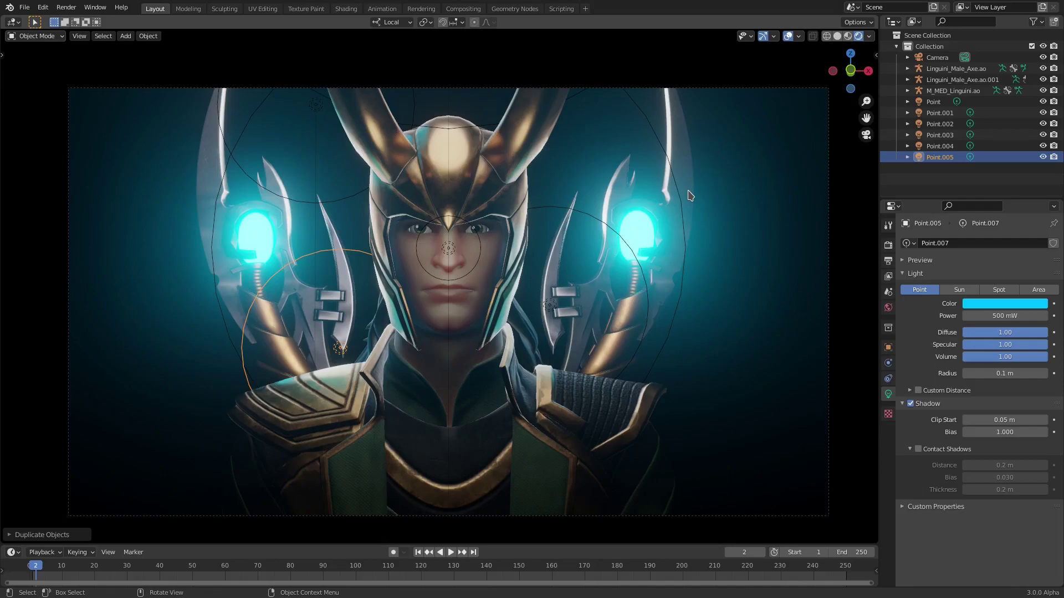
key(g)
click(847, 232)
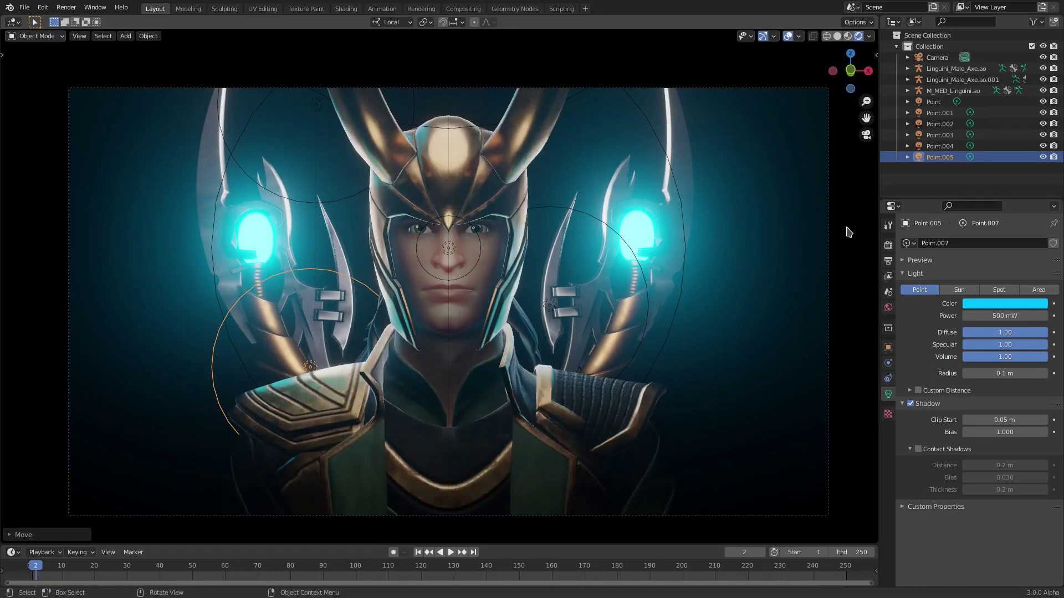
key(g)
click(653, 278)
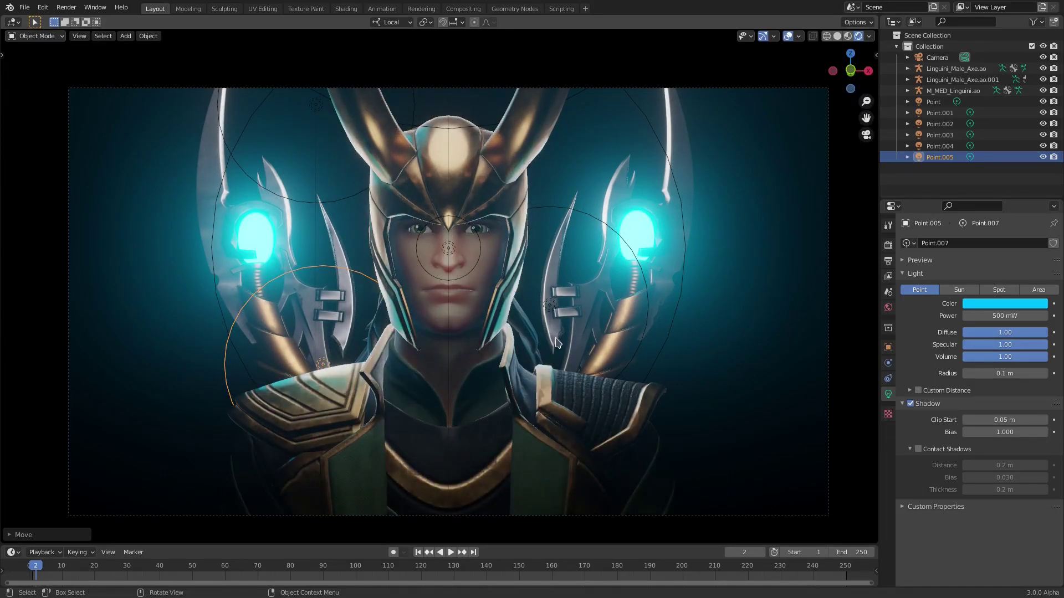
Select the cyan light beside the ribbed-shoulder axe blade and move it to just above the ribbed shoulder plate
click(553, 306)
key(g)
click(617, 342)
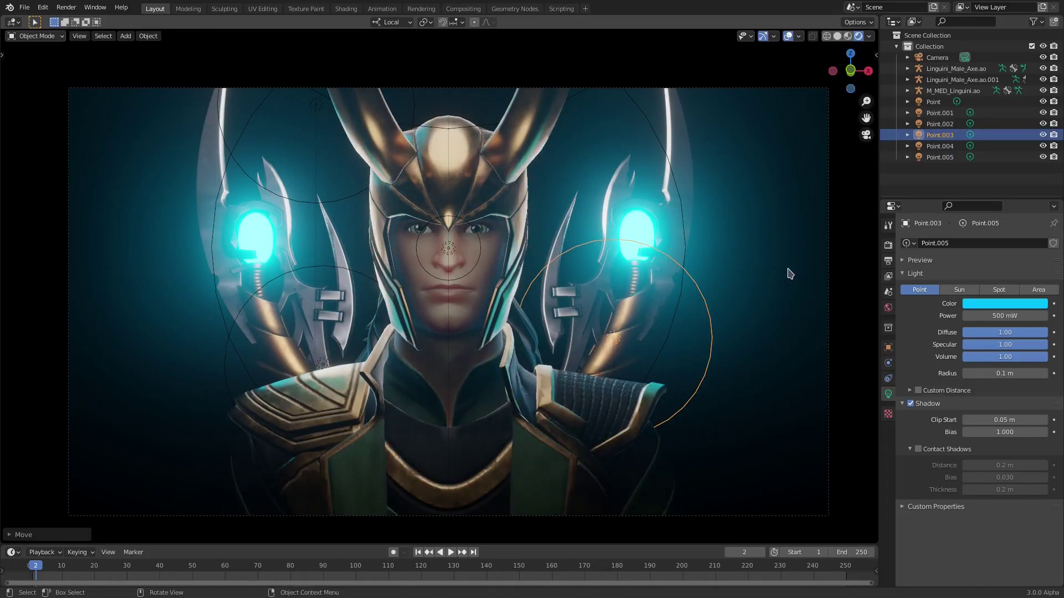
Deselect all lights and hide the viewport overlays to review the lit character in the camera view
scroll(763, 324, down, 2)
click(765, 324)
scroll(766, 325, up, 2)
scroll(778, 331, down, 5)
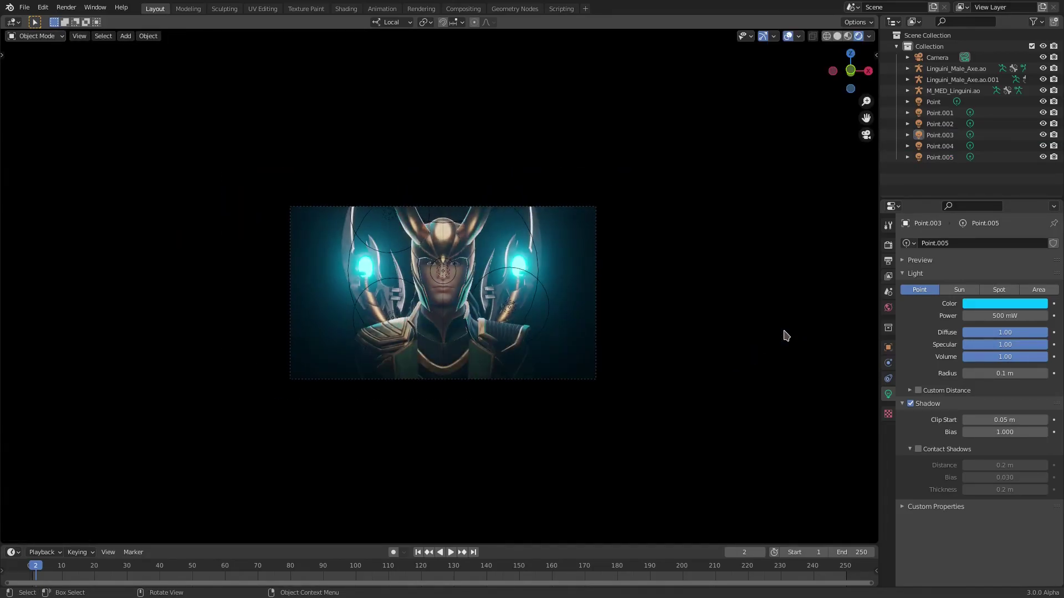
scroll(785, 335, up, 3)
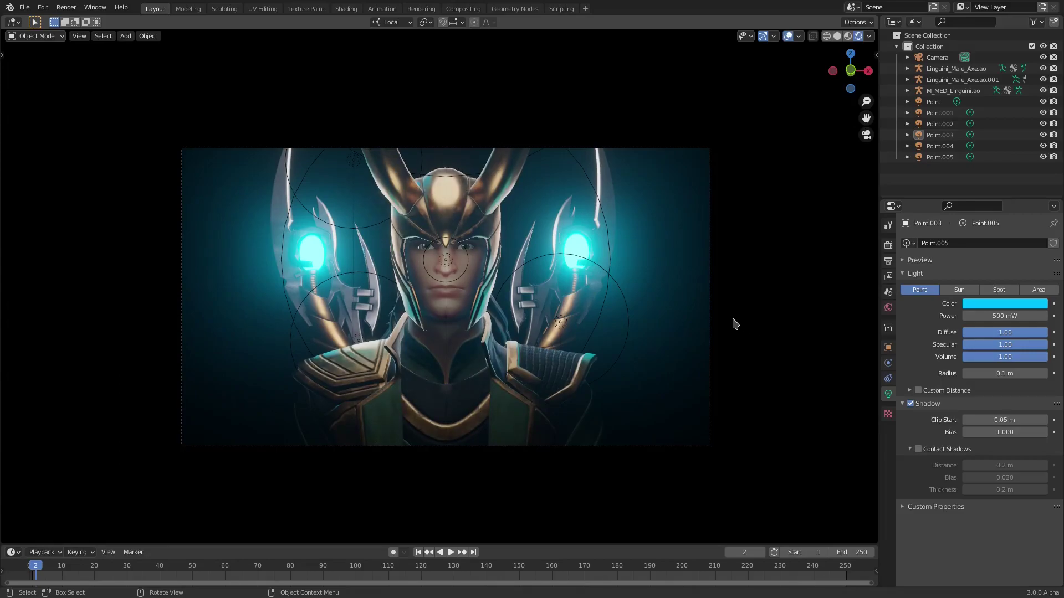
scroll(733, 321, up, 2)
click(788, 36)
scroll(787, 217, down, 4)
scroll(786, 215, up, 6)
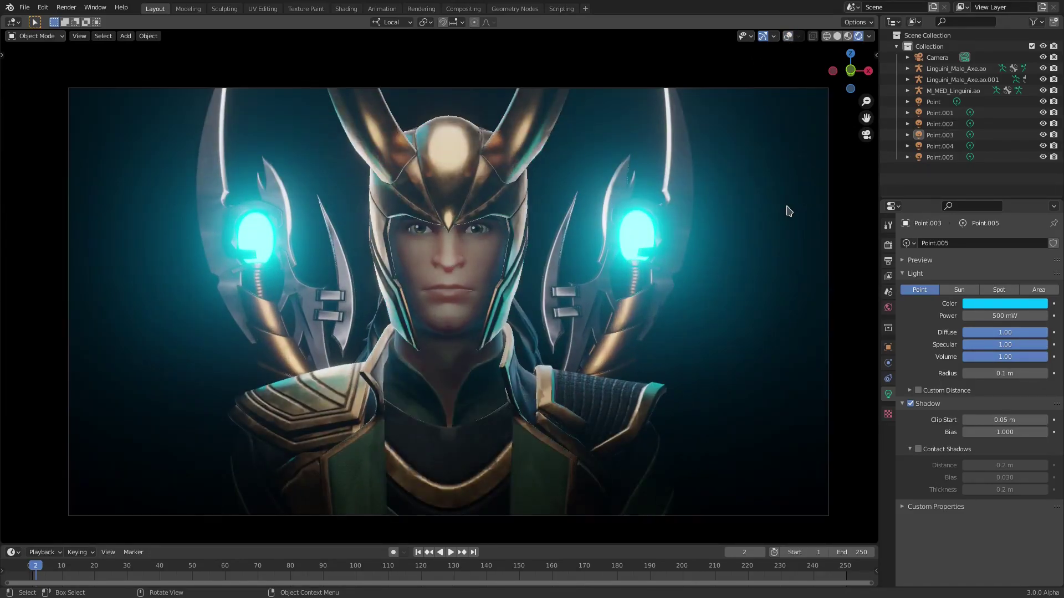
scroll(789, 212, down, 2)
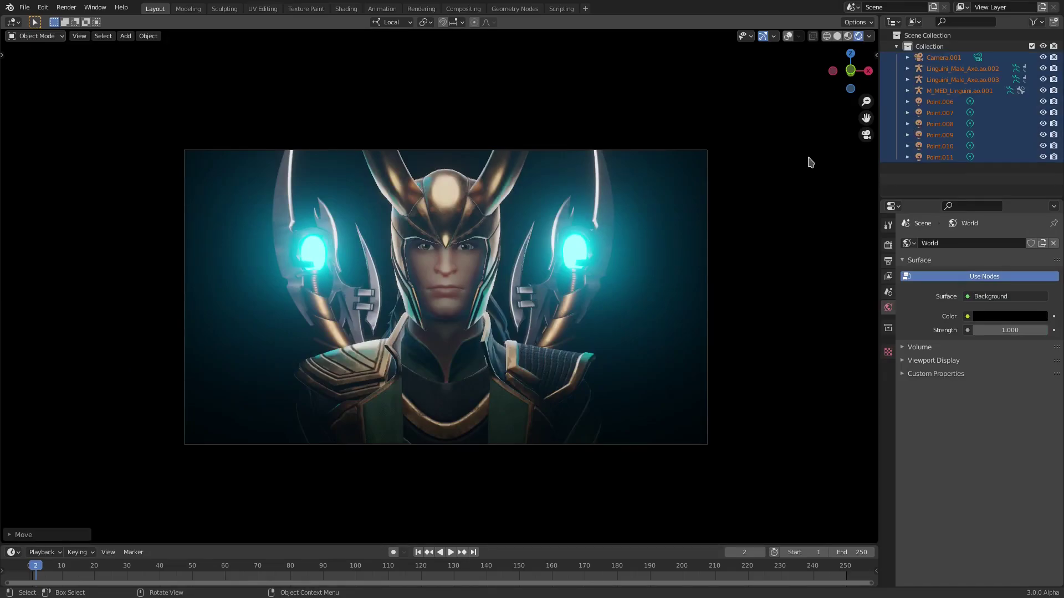
Select the character's helmet mesh and open the scene's render settings
scroll(809, 159, up, 3)
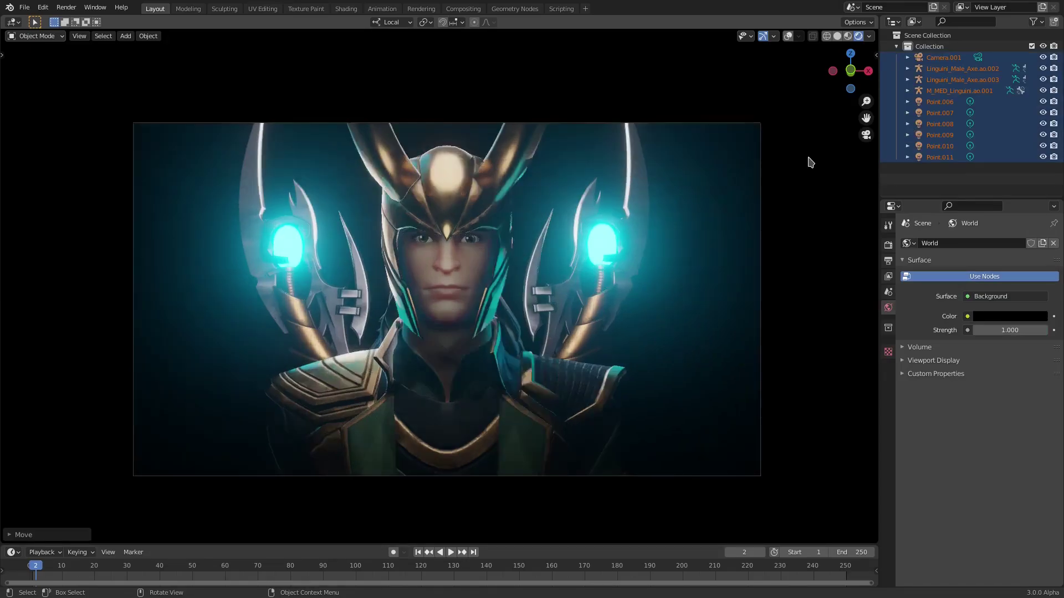
click(526, 283)
scroll(531, 324, down, 1)
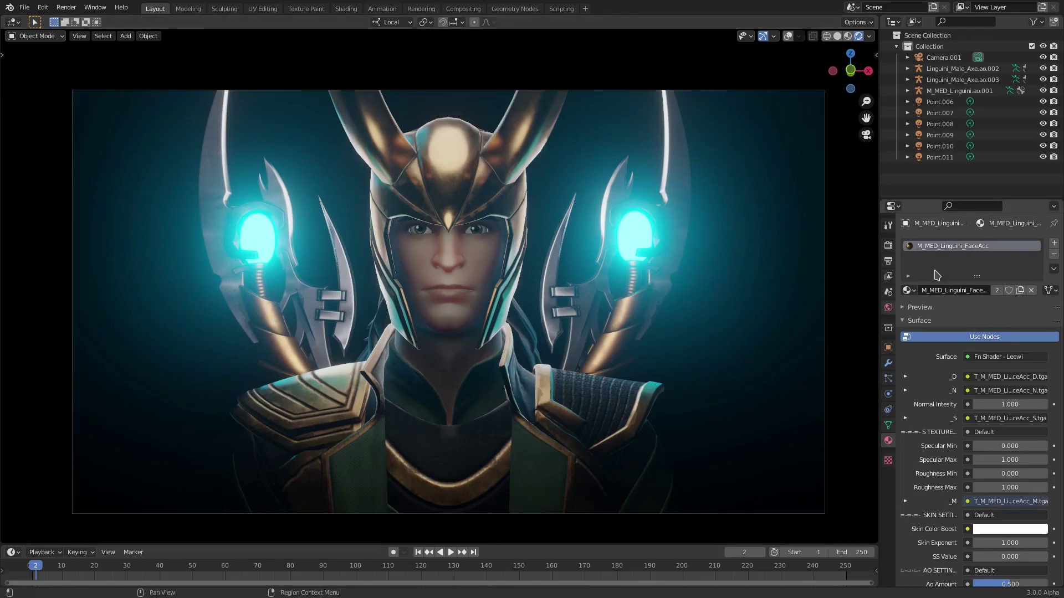
click(888, 246)
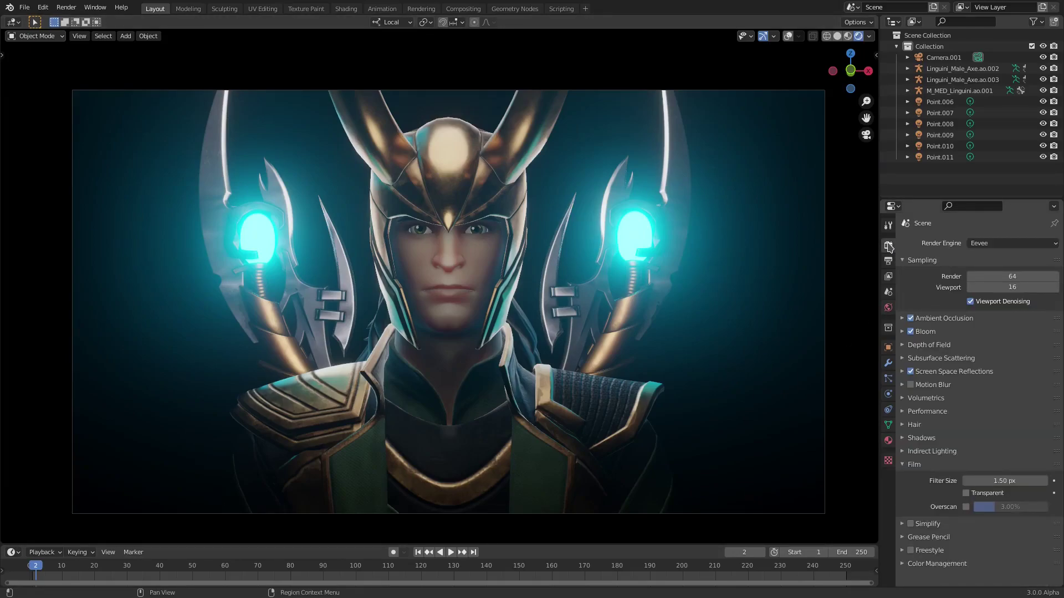